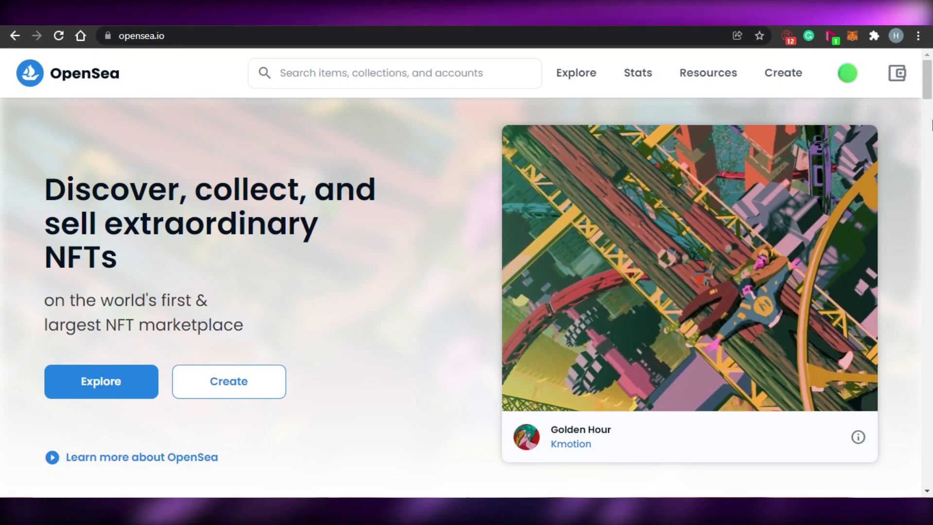
# Step: Browse the home page down to the category list and open the All NFTs category
pyautogui.scroll(-1, 928, 103)
pyautogui.moveTo(929, 103); pyautogui.dragTo(931, 63)
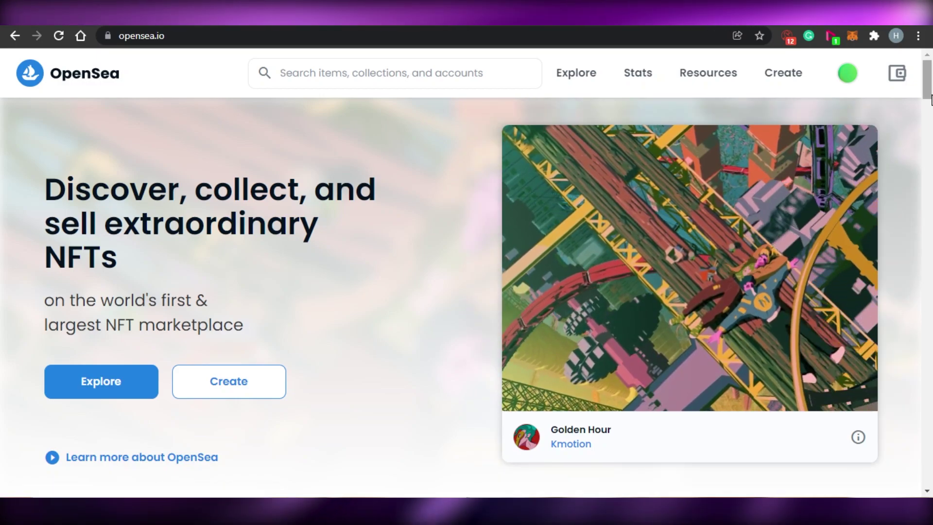
pyautogui.moveTo(931, 95); pyautogui.dragTo(931, 148)
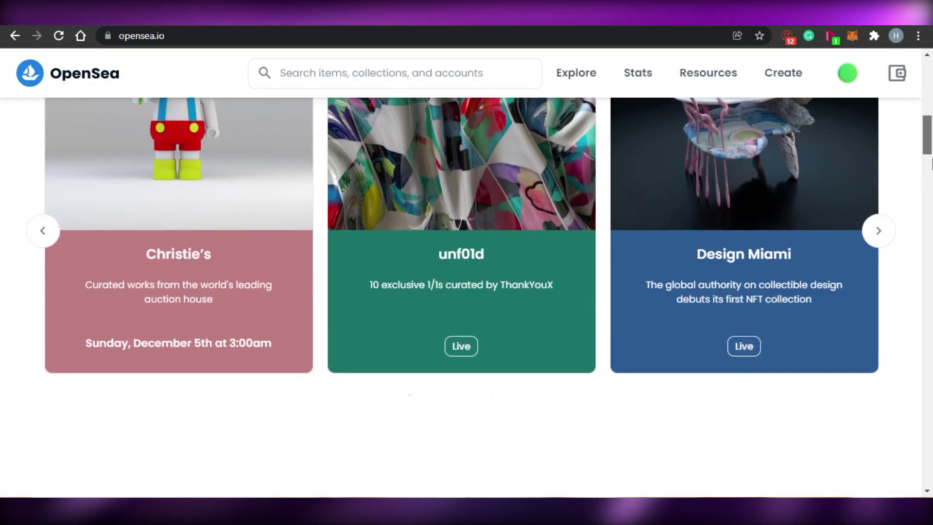
pyautogui.scroll(-1, 929, 175)
pyautogui.scroll(-9, 930, 176)
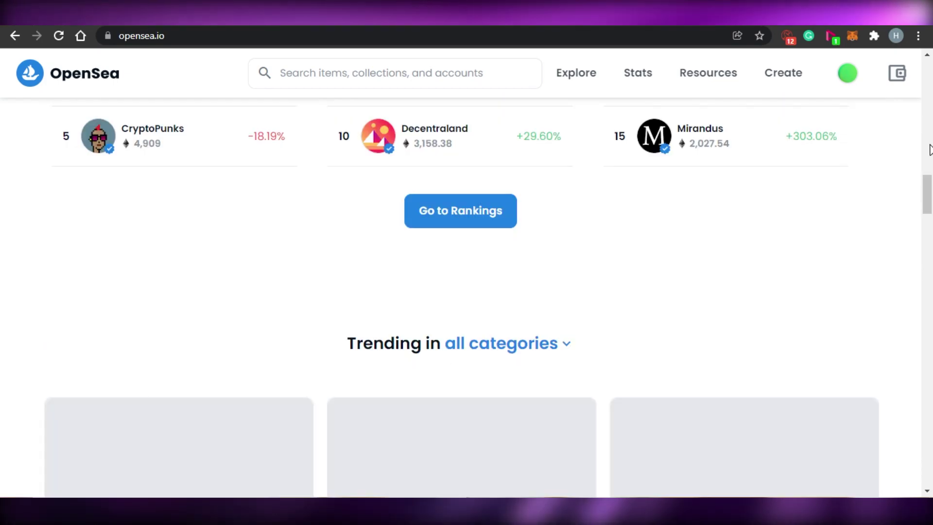
pyautogui.scroll(-10, 930, 194)
pyautogui.moveTo(931, 250); pyautogui.dragTo(930, 315)
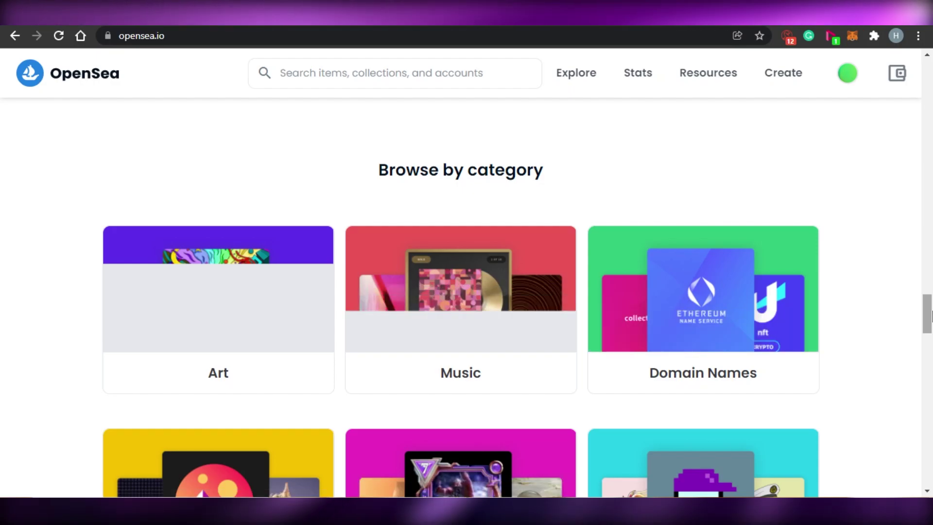
pyautogui.moveTo(930, 316); pyautogui.dragTo(931, 356)
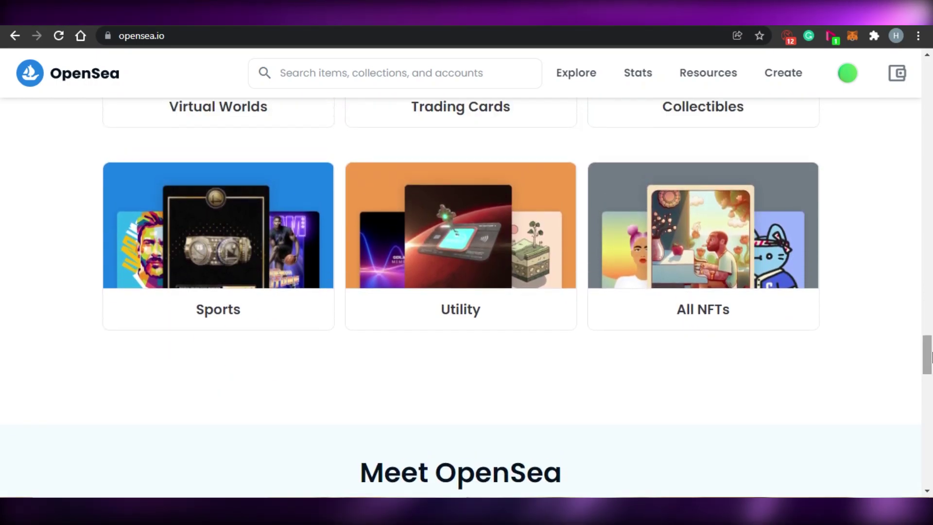
pyautogui.click(677, 319)
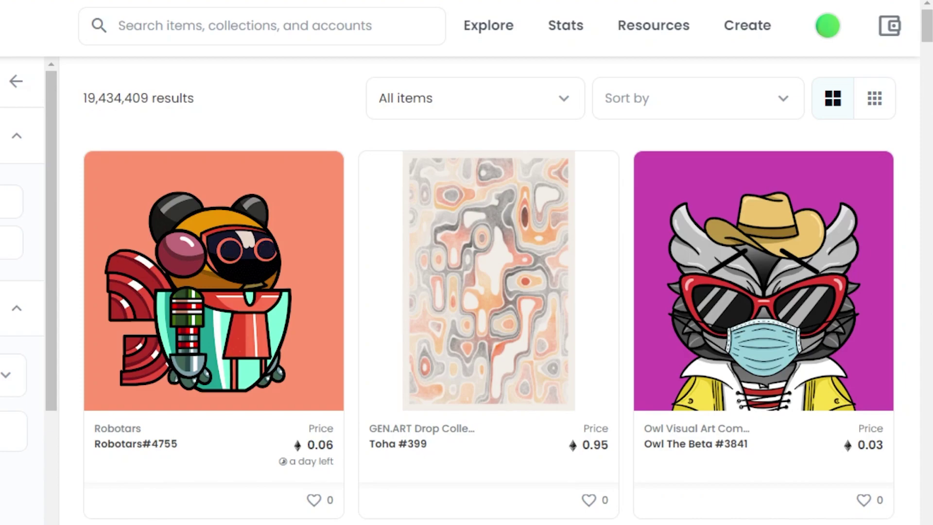
# Step: Browse the NFT listings and open the item I'm Frank - Season 1 #3819
pyautogui.moveTo(928, 26)
pyautogui.mouseDown()
pyautogui.moveTo(928, 56)
pyautogui.moveTo(928, 36)
pyautogui.mouseUp()
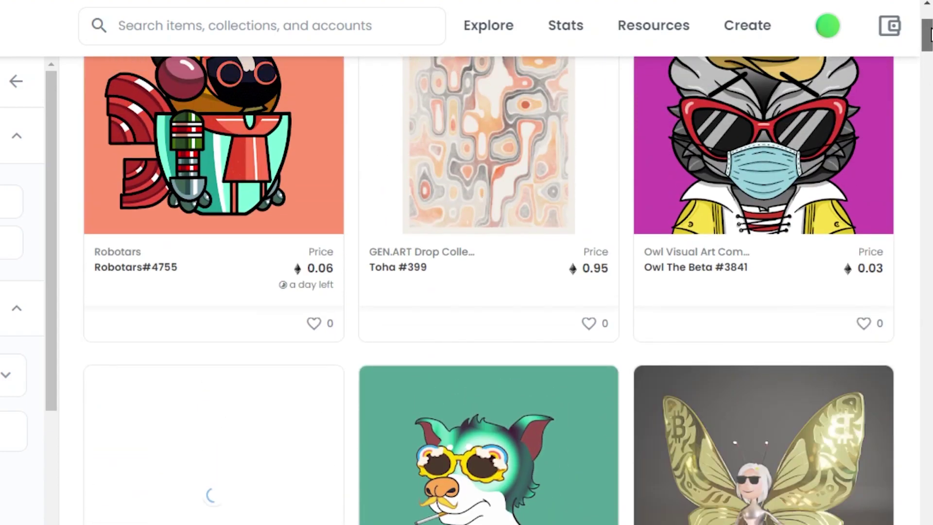
pyautogui.scroll(1, 931, 54)
pyautogui.moveTo(929, 41)
pyautogui.mouseDown()
pyautogui.moveTo(929, 68)
pyautogui.moveTo(929, 27)
pyautogui.mouseUp()
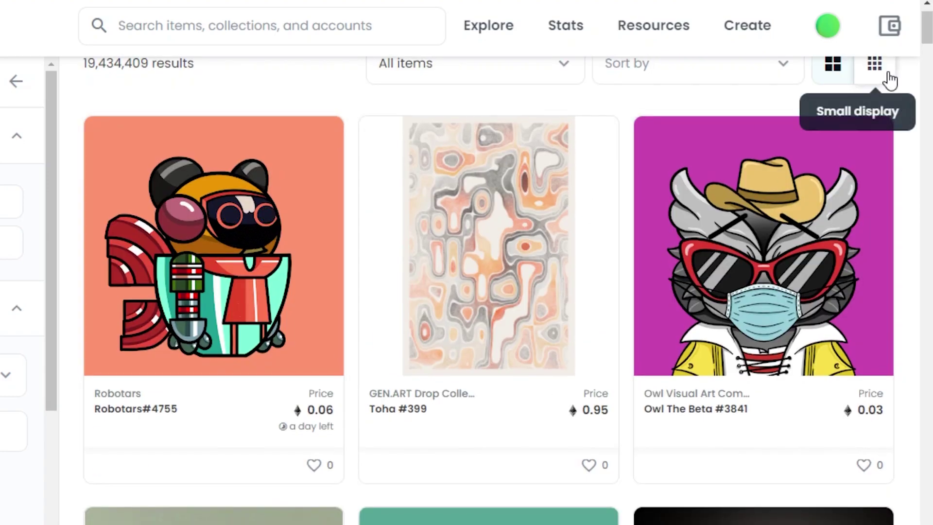
pyautogui.moveTo(929, 27); pyautogui.dragTo(928, 76)
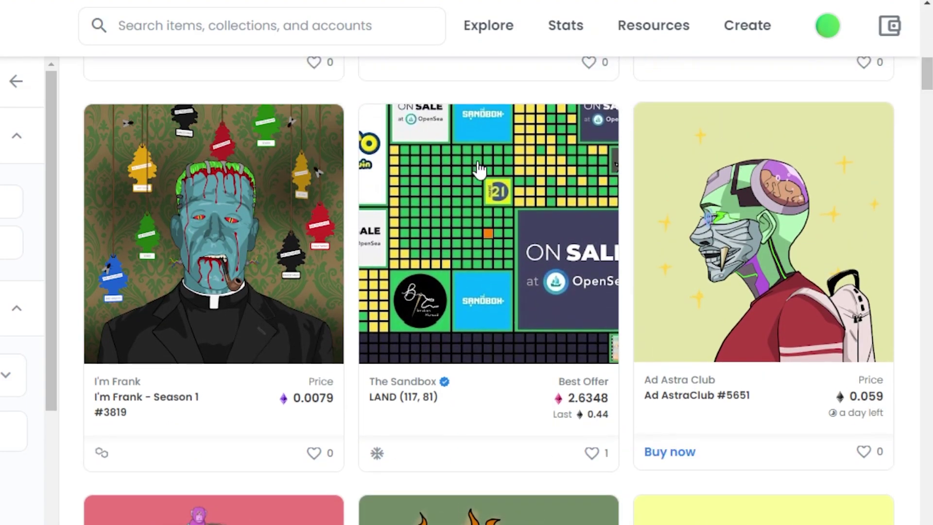
pyautogui.click(246, 395)
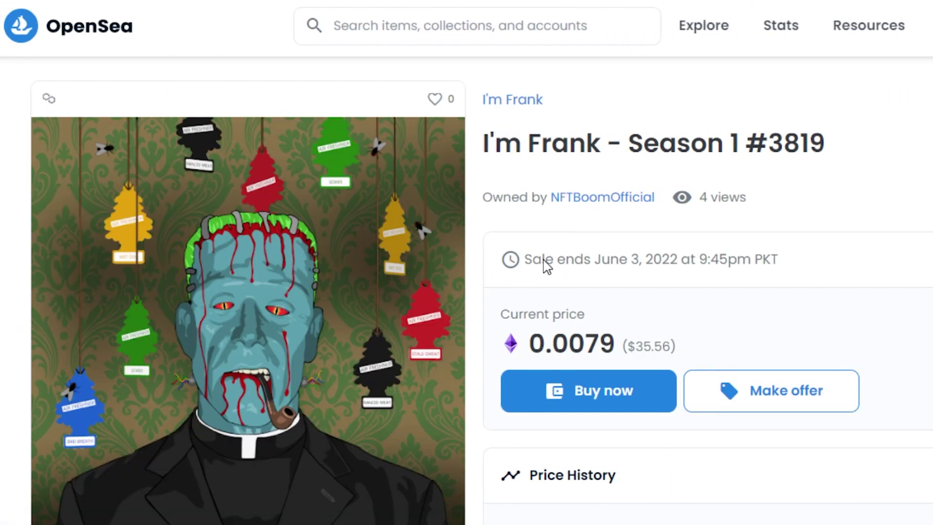
# Step: Review the I'm Frank item's current price, price history, description, listings and offers
pyautogui.moveTo(53, 100)
pyautogui.moveTo(634, 345); pyautogui.dragTo(679, 344)
pyautogui.click(709, 336)
pyautogui.scroll(-2, 466, 292)
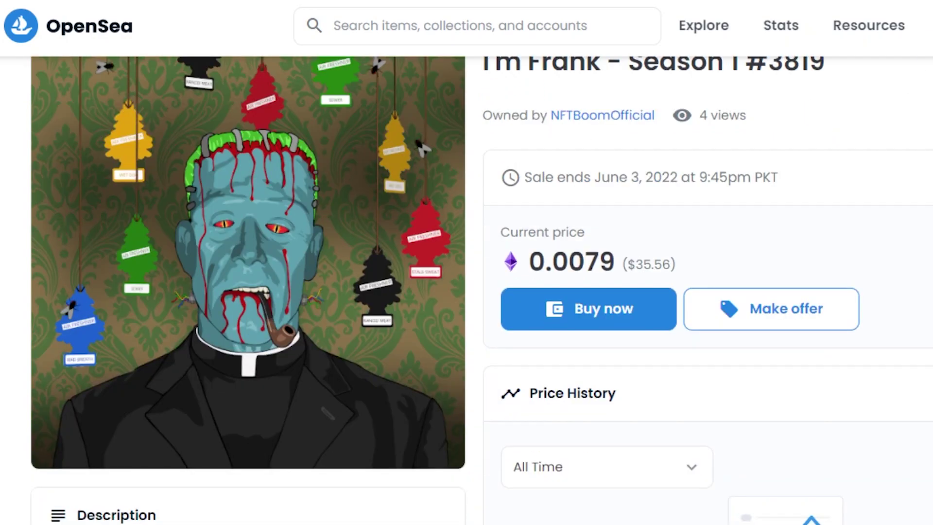
pyautogui.scroll(-8, 466, 292)
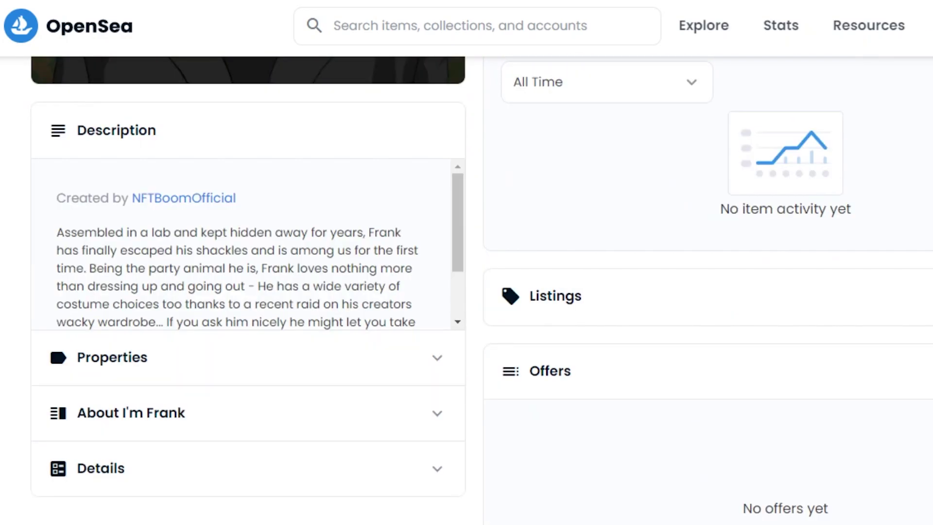
# Step: Examine the other items in the same collection and the I'm Frank item's trading activity
pyautogui.scroll(-10, 466, 292)
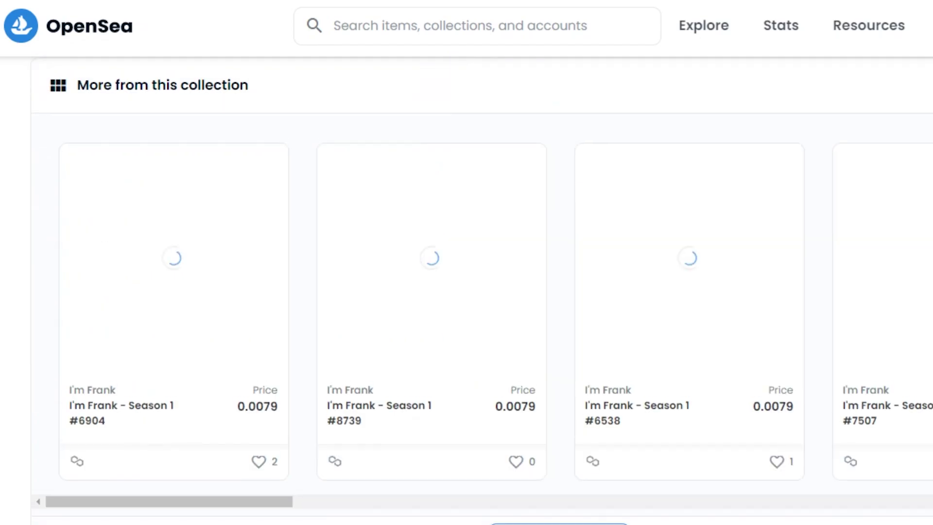
pyautogui.scroll(1, 467, 292)
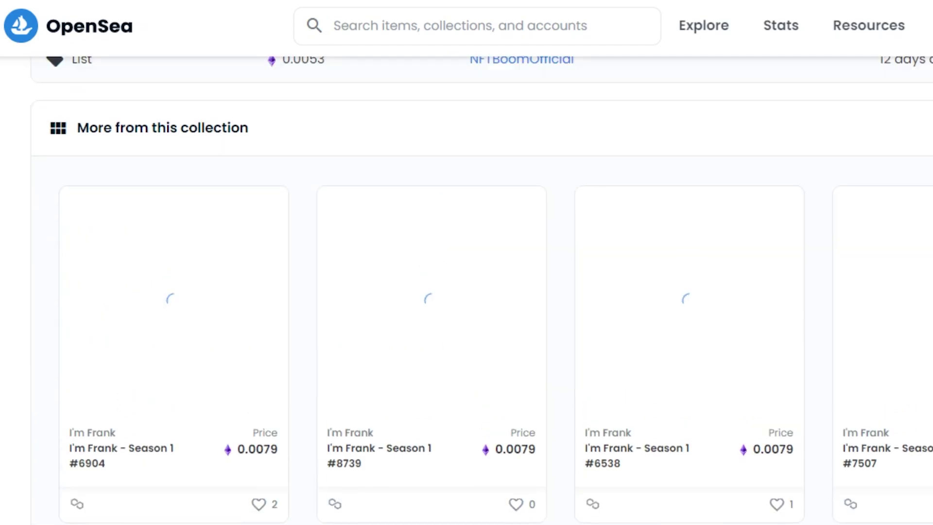
pyautogui.scroll(2, 466, 292)
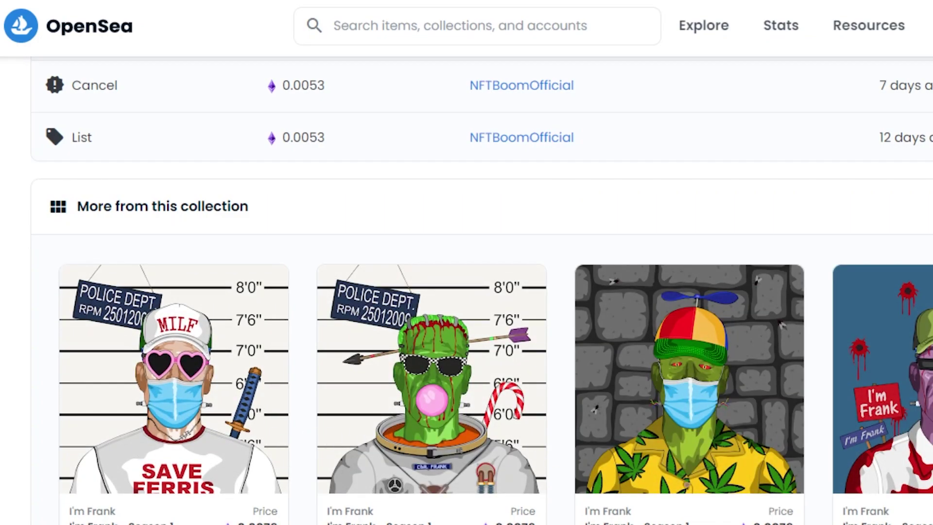
pyautogui.scroll(-3, 466, 291)
pyautogui.scroll(2, 467, 292)
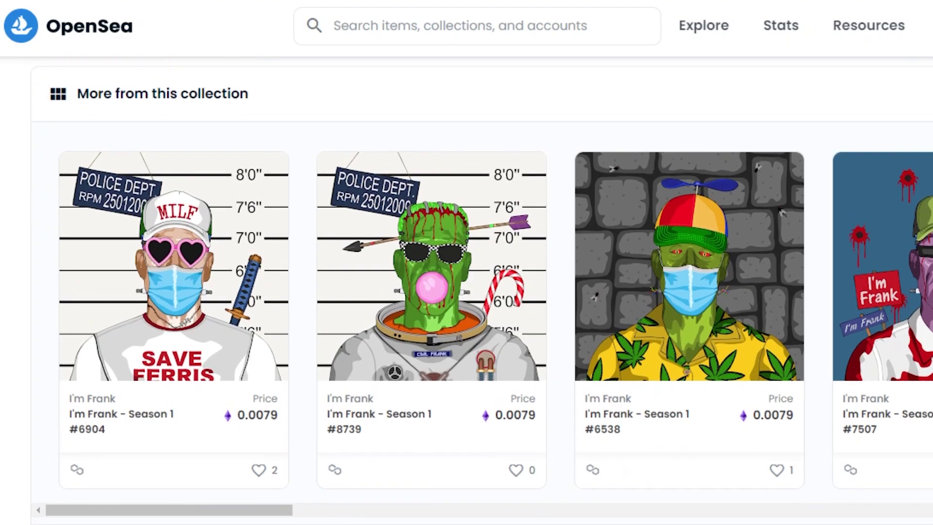
pyautogui.scroll(-3, 466, 292)
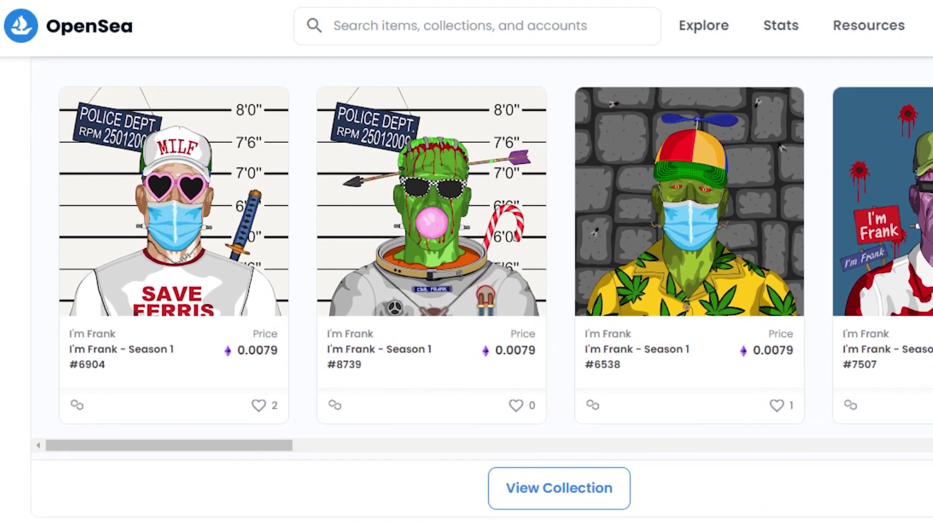
pyautogui.scroll(2, 467, 291)
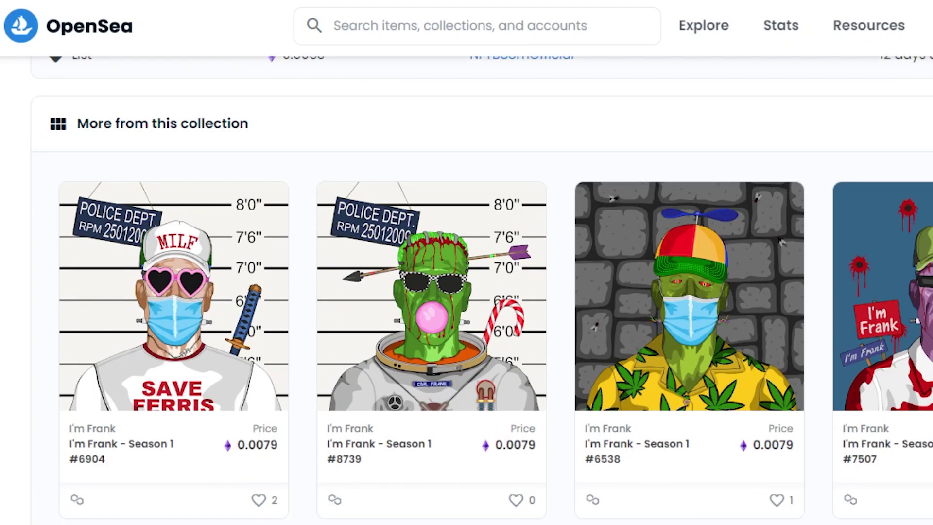
pyautogui.scroll(2, 466, 291)
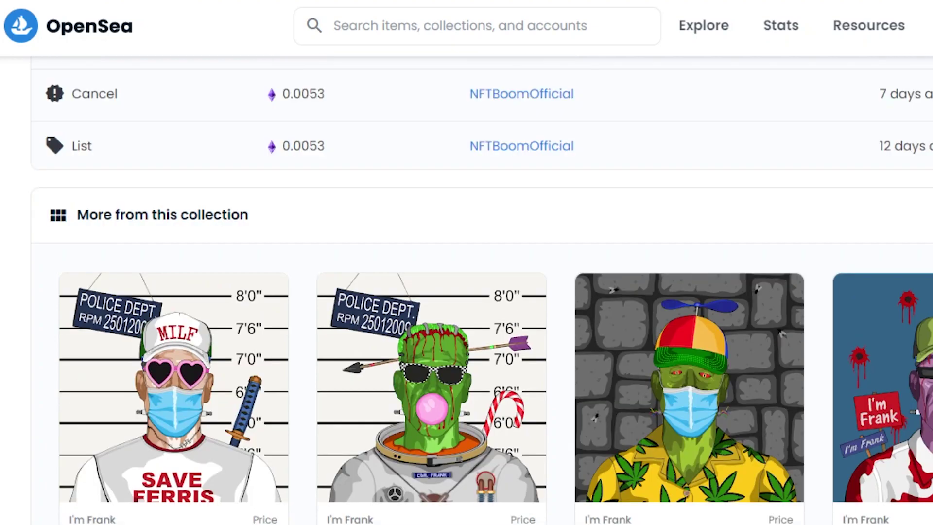
pyautogui.scroll(3, 797, 327)
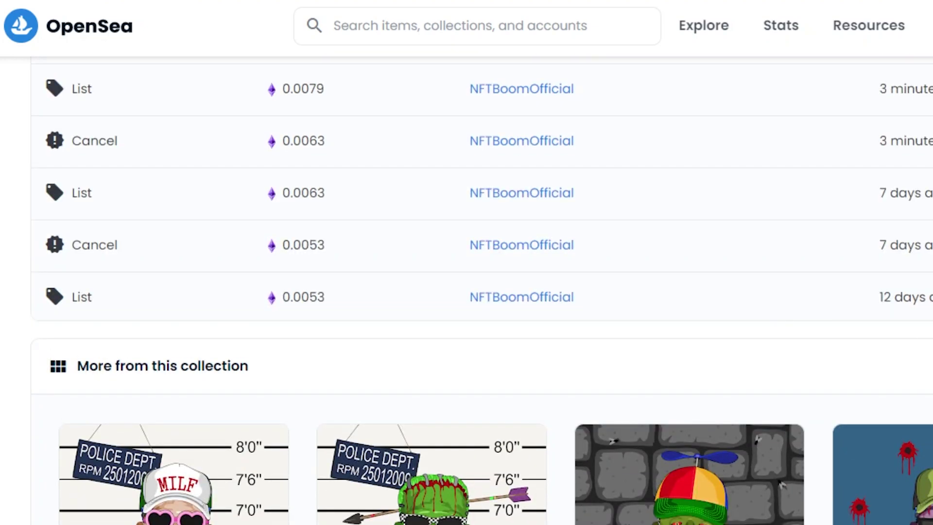
pyautogui.scroll(20, 467, 291)
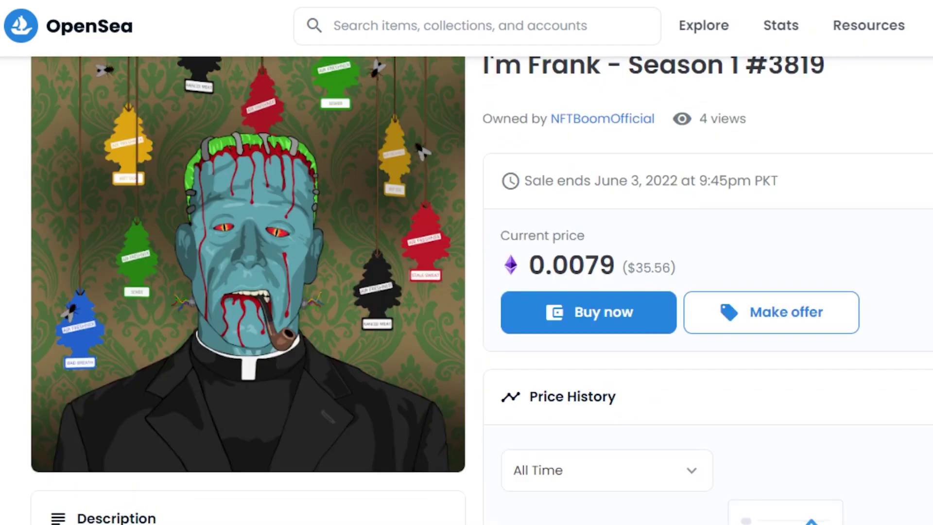
pyautogui.scroll(-5, 466, 291)
pyautogui.scroll(2, 466, 292)
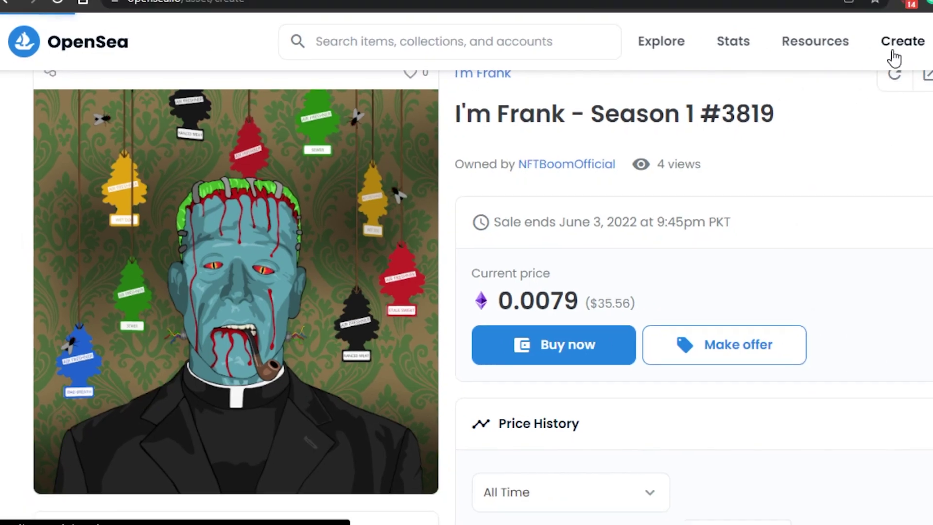
# Step: Open the new item creation page and log out of the currently connected wallet
pyautogui.click(899, 47)
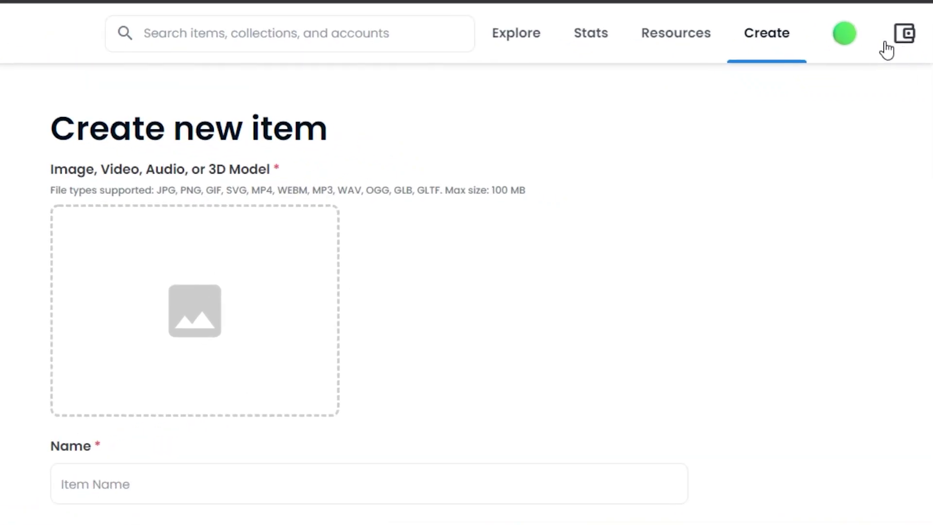
pyautogui.click(886, 50)
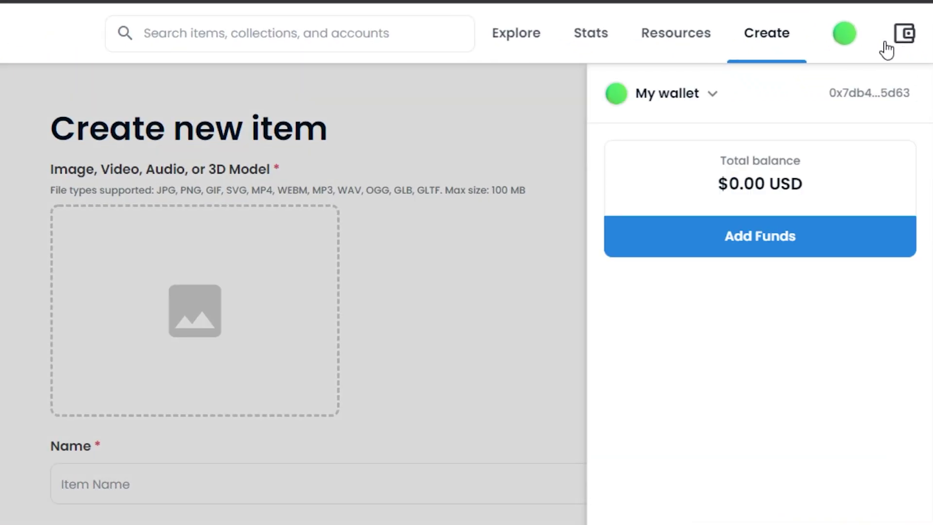
pyautogui.click(698, 94)
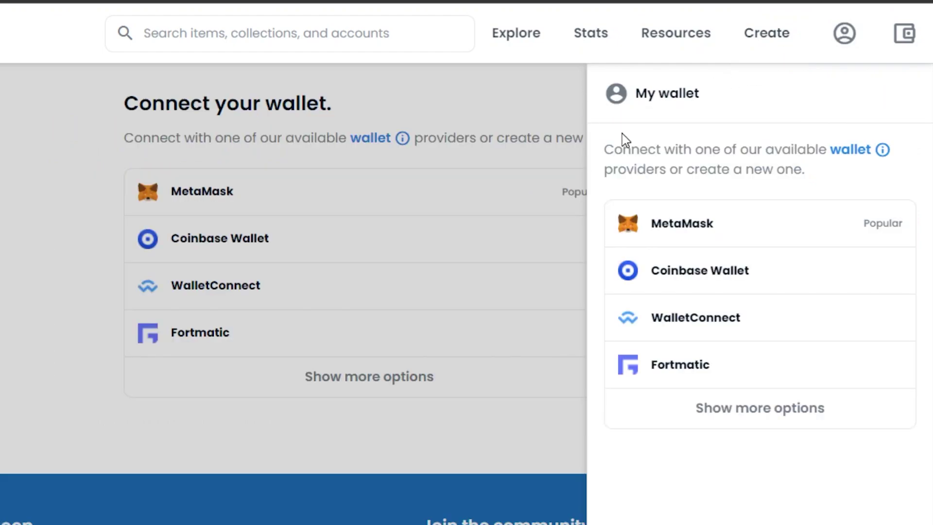
pyautogui.click(426, 130)
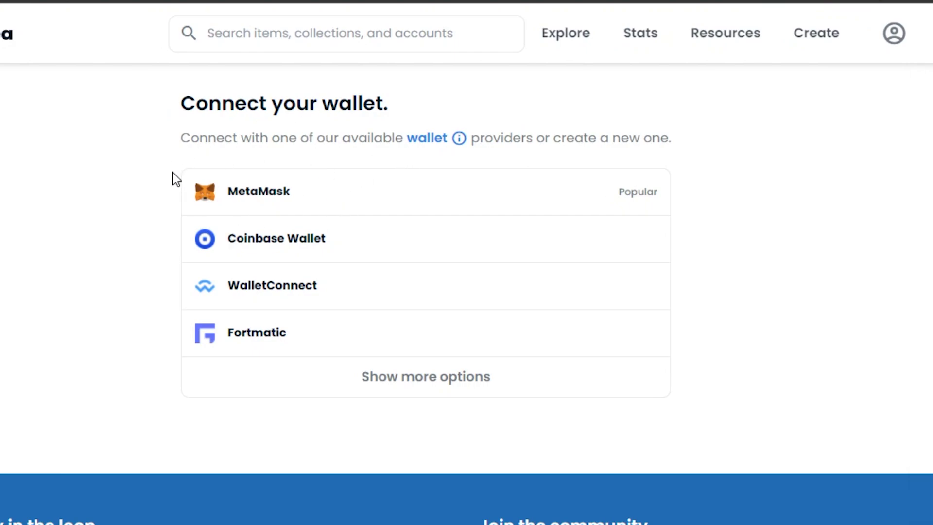
# Step: Connect the MetaMask wallet to return to the item creation form
pyautogui.click(244, 196)
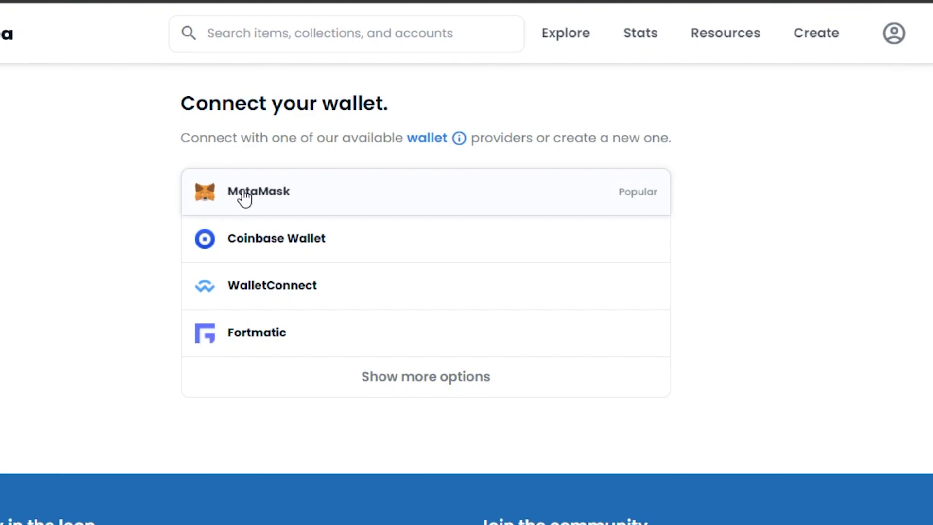
pyautogui.click(244, 197)
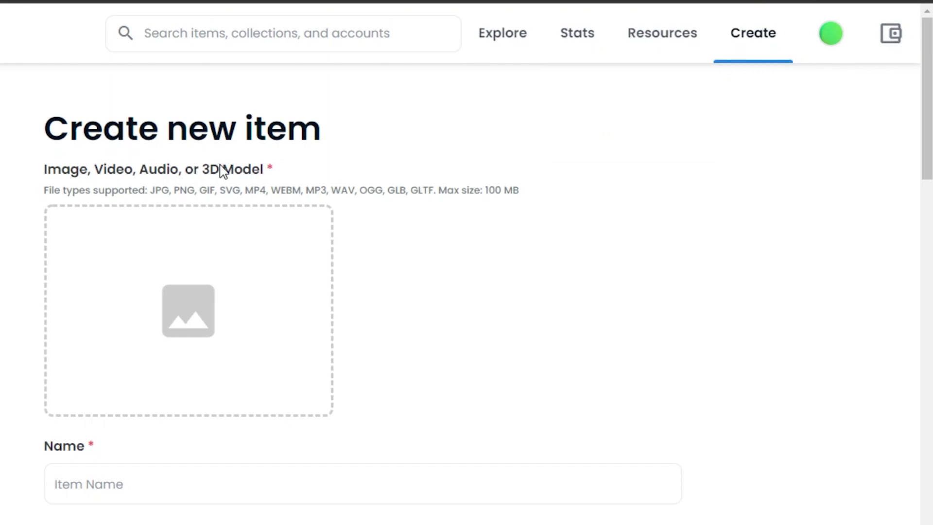
# Step: Upload the image pixil-frame-0 from the Downloads folder as the new item's media file
pyautogui.scroll(-15, 834, 225)
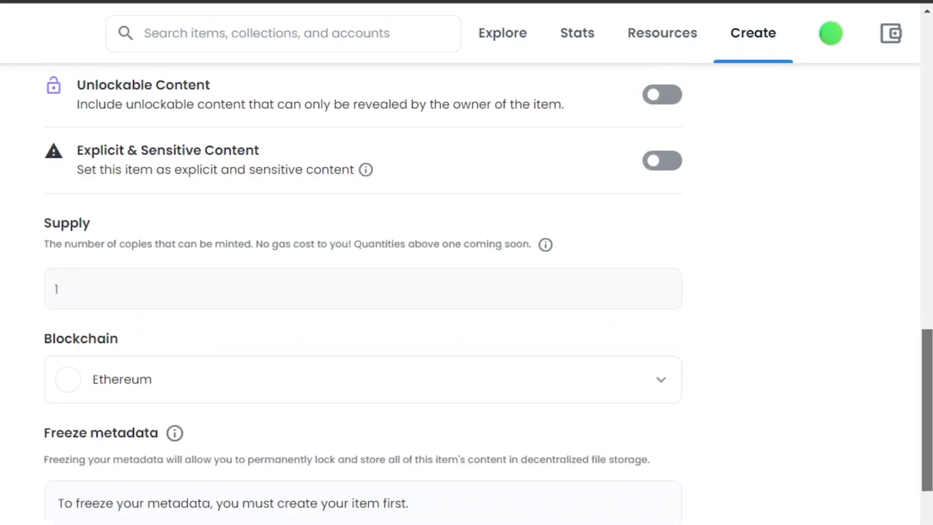
pyautogui.scroll(10, 834, 225)
pyautogui.scroll(10, 929, 129)
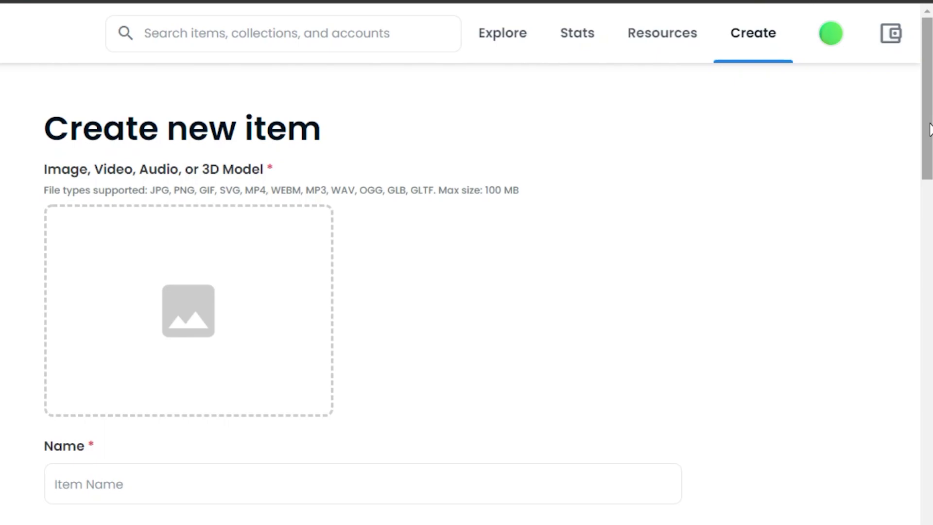
pyautogui.scroll(-15, 929, 129)
pyautogui.scroll(15, 929, 129)
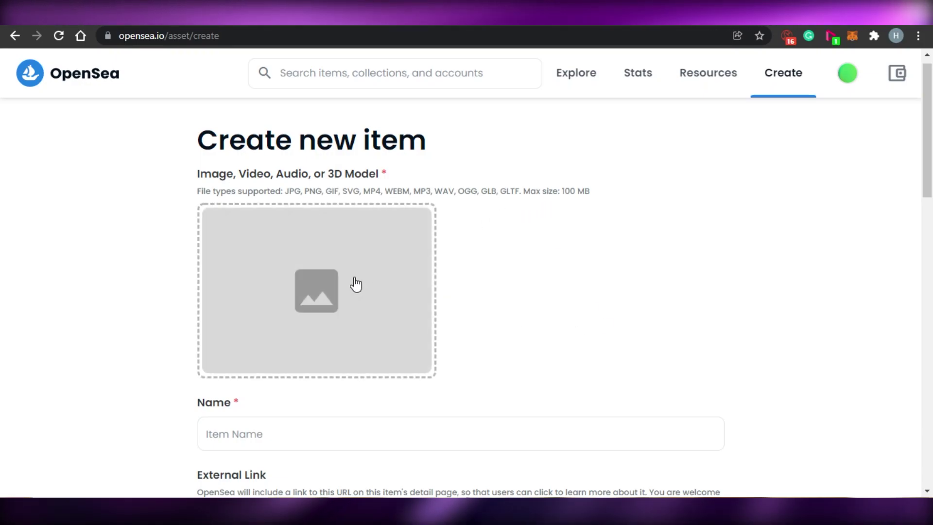
pyautogui.click(356, 283)
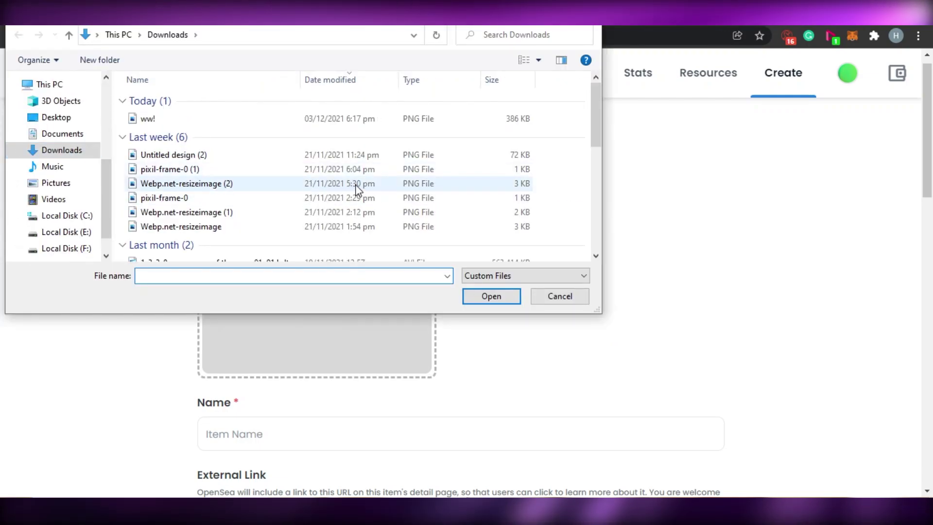
pyautogui.click(314, 199)
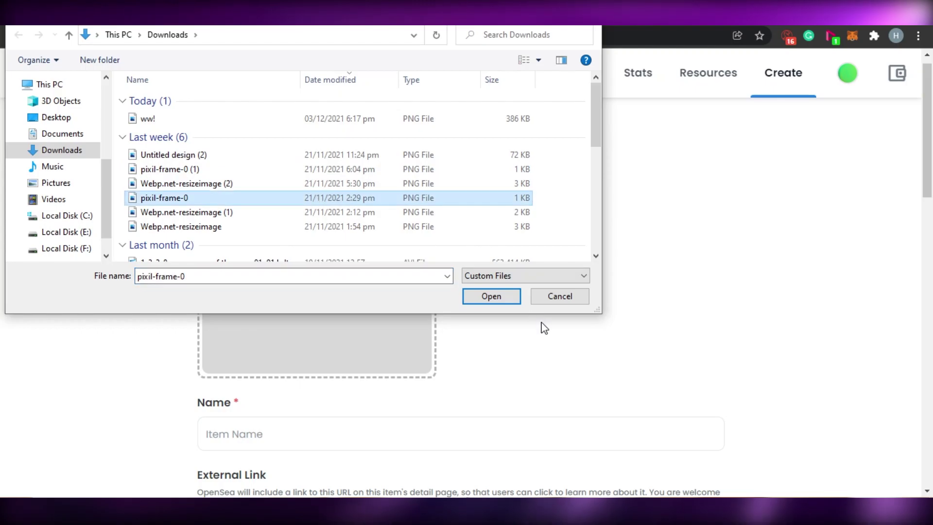
pyautogui.click(491, 296)
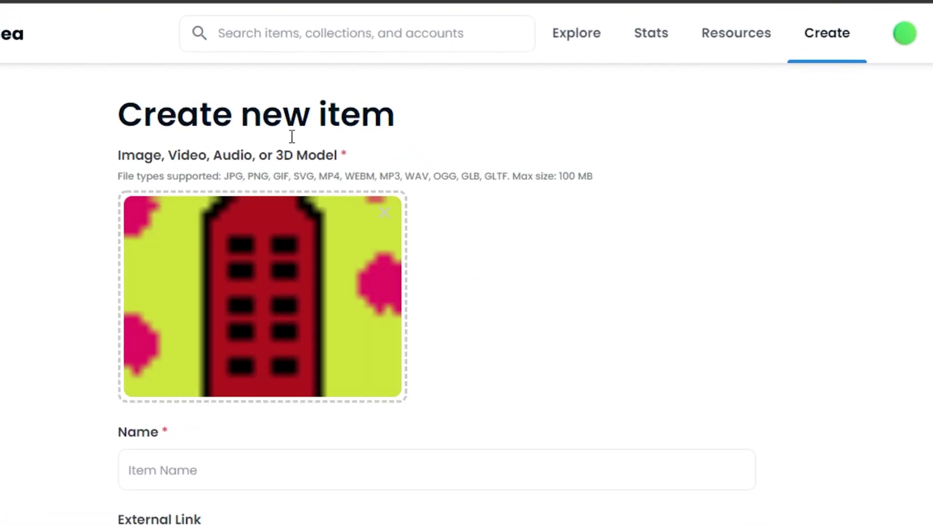
pyautogui.scroll(-9, 466, 291)
pyautogui.scroll(10, 466, 292)
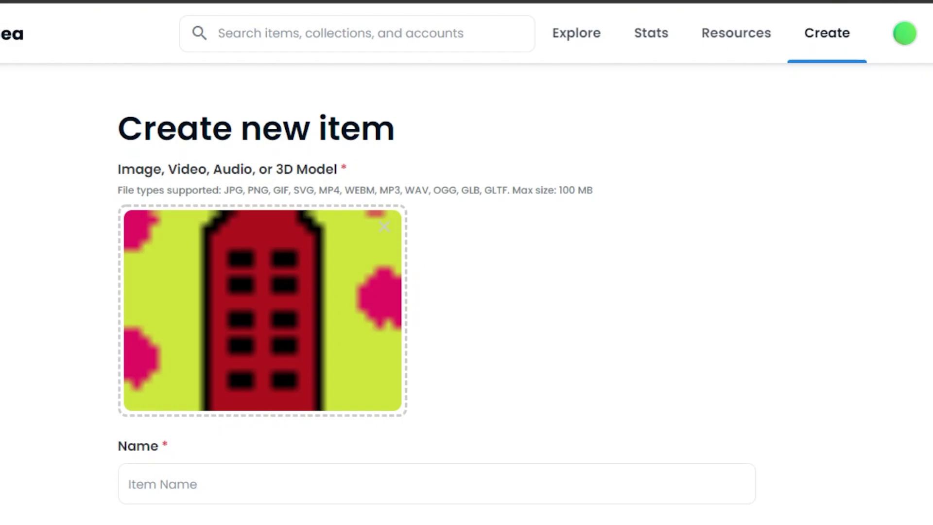
pyautogui.scroll(-9, 388, 243)
pyautogui.scroll(6, 388, 242)
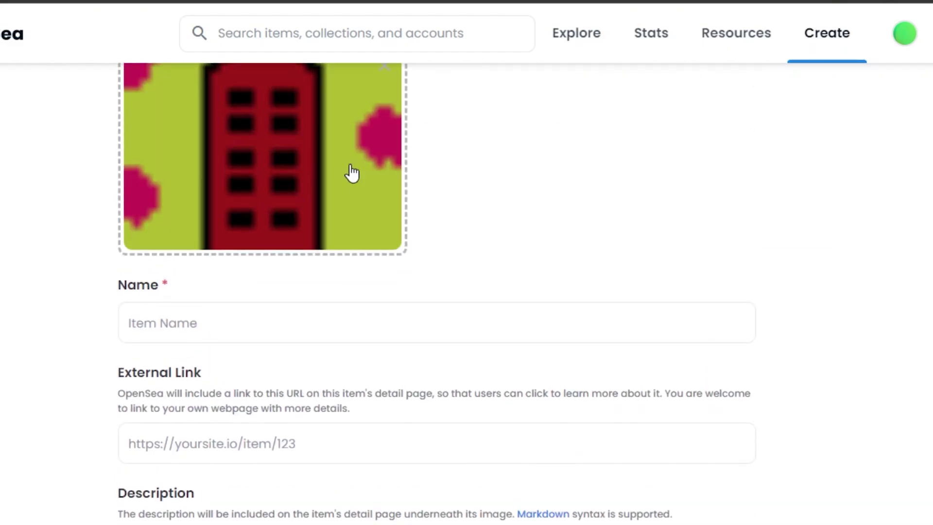
pyautogui.scroll(3, 427, 216)
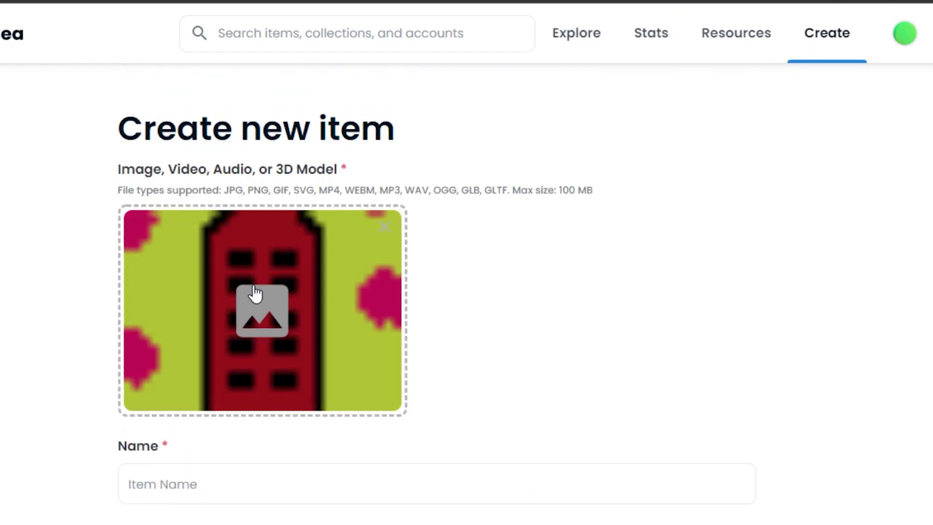
pyautogui.scroll(-1, 651, 224)
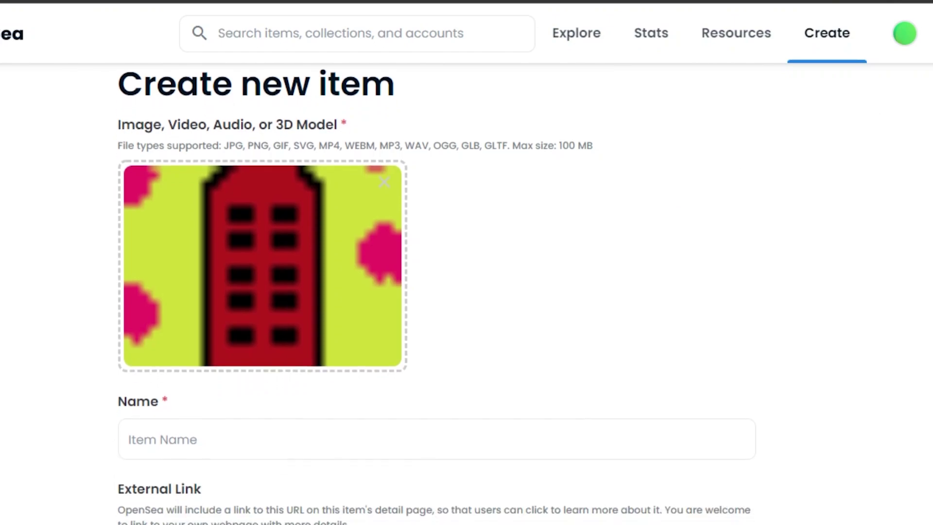
pyautogui.scroll(1, 631, 157)
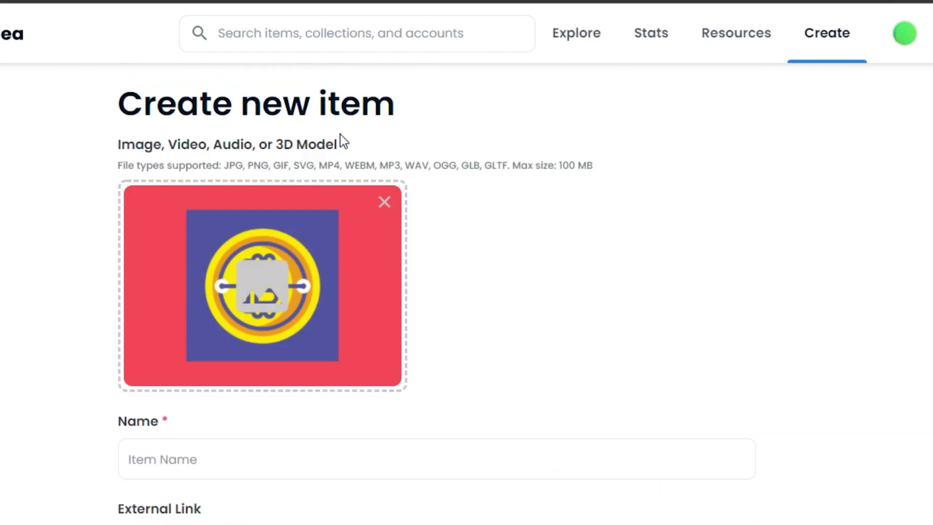
# Step: Name the new item Colorful Crypto
pyautogui.scroll(-1, 372, 211)
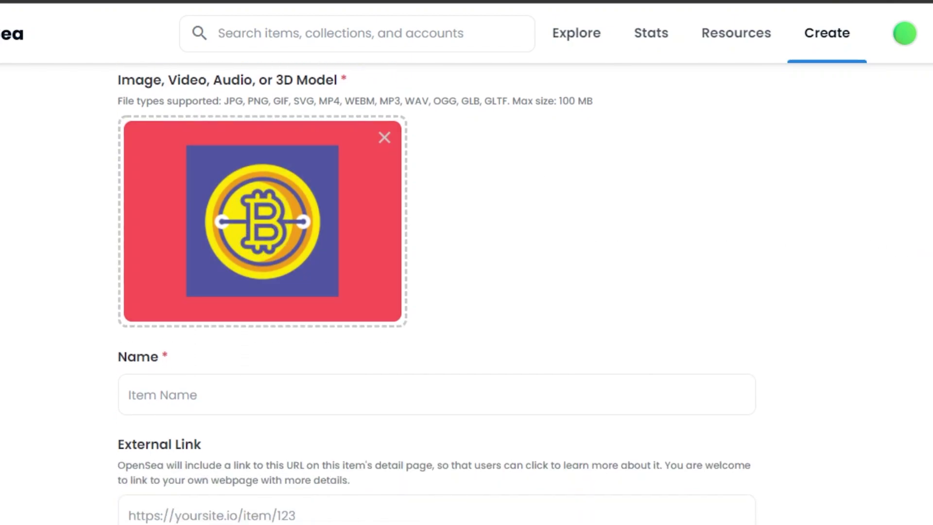
pyautogui.scroll(-5, 437, 291)
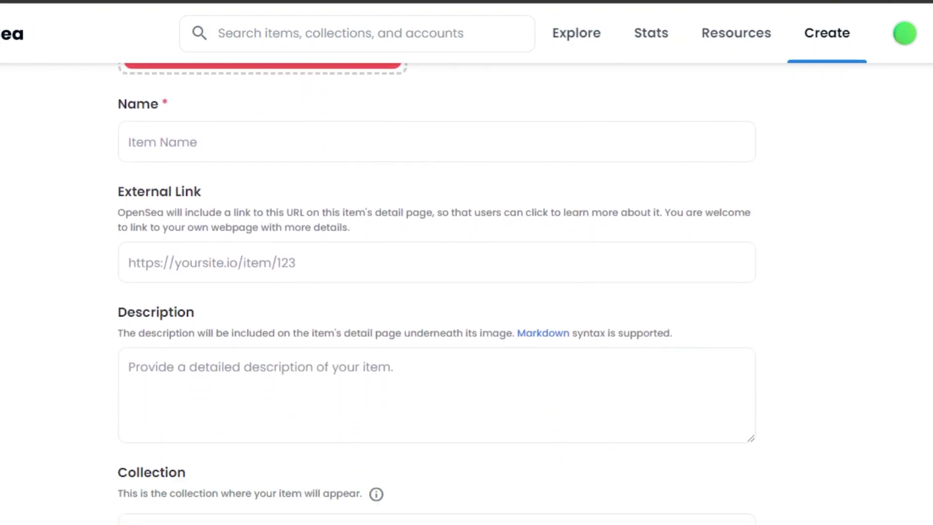
pyautogui.click(326, 151)
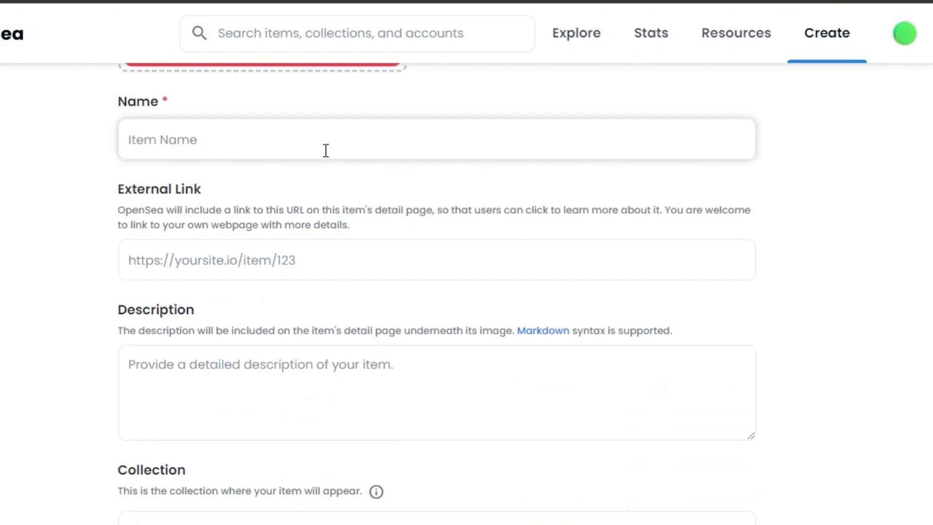
pyautogui.write('Clorfdul Crypto')
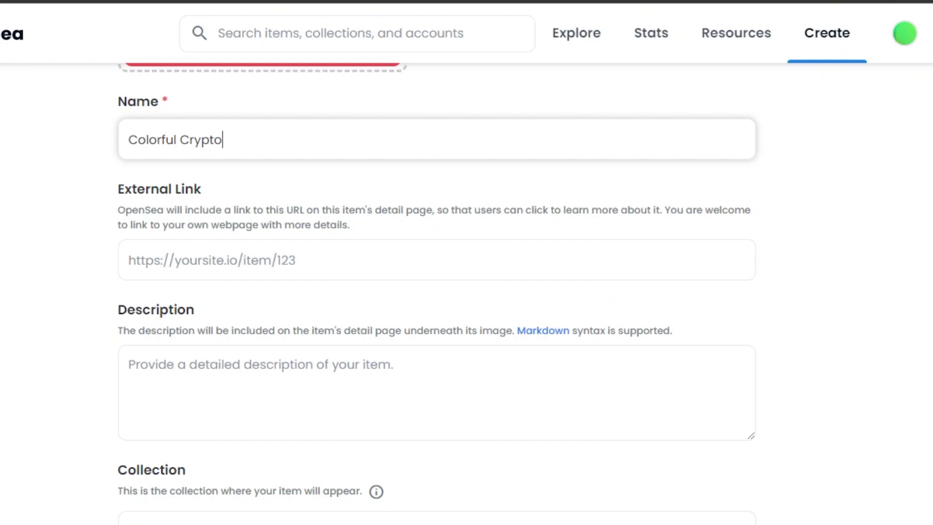
# Step: Fill in the item's description with the placeholder text "description." and leave the external link empty
pyautogui.scroll(-3, 437, 291)
pyautogui.scroll(2, 438, 291)
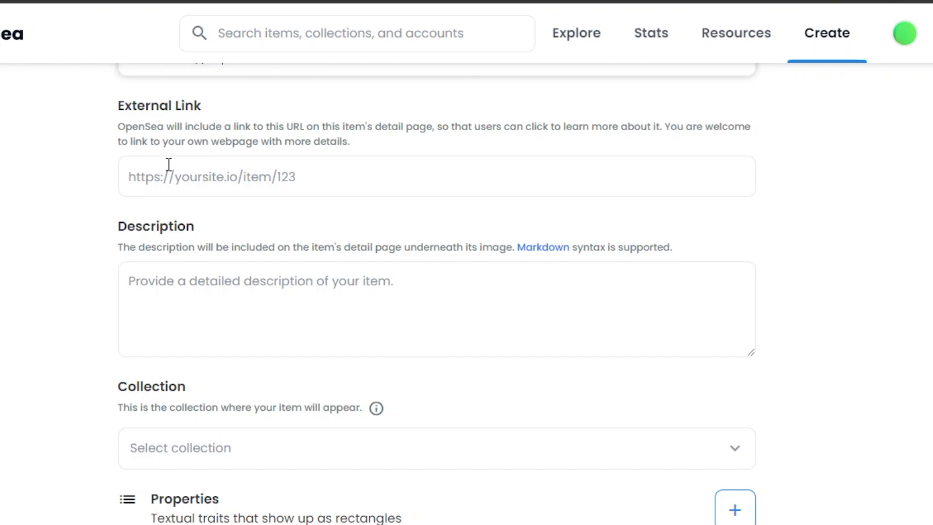
pyautogui.click(151, 297)
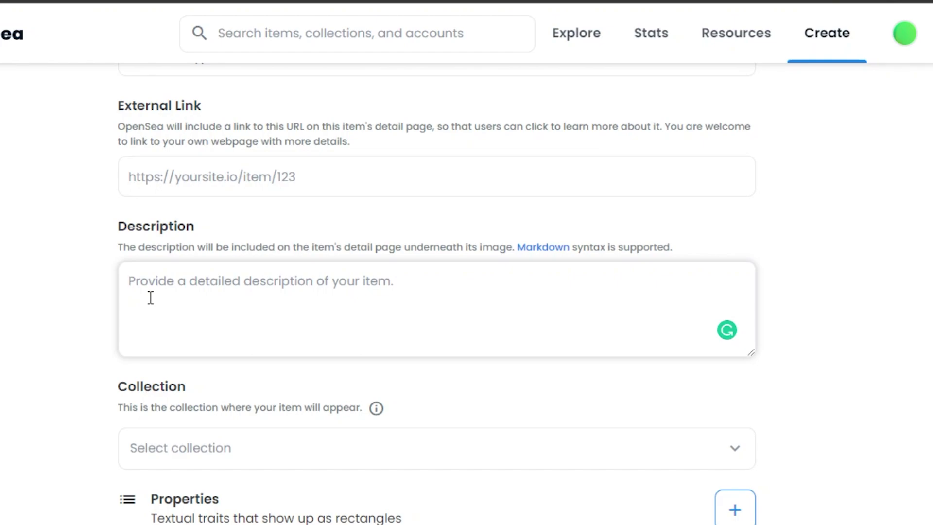
pyautogui.scroll(6, 437, 292)
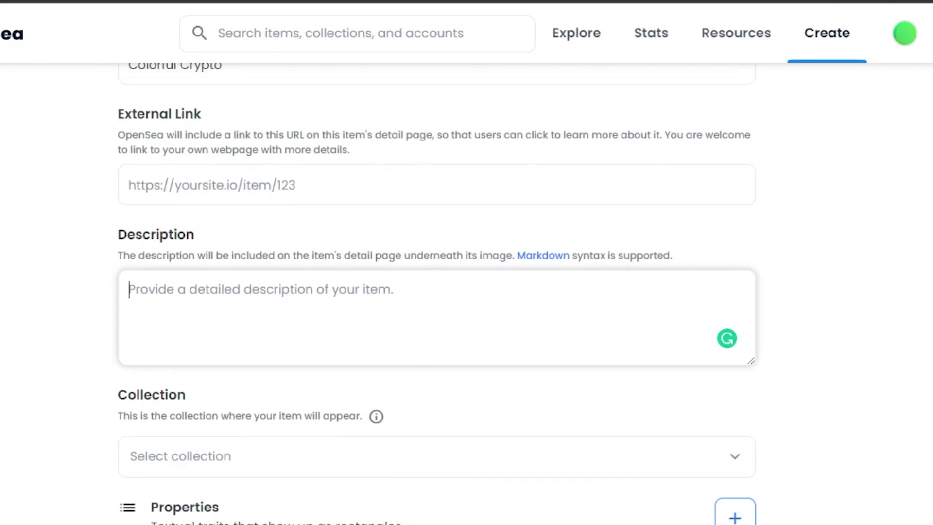
pyautogui.scroll(-8, 437, 291)
pyautogui.scroll(5, 437, 291)
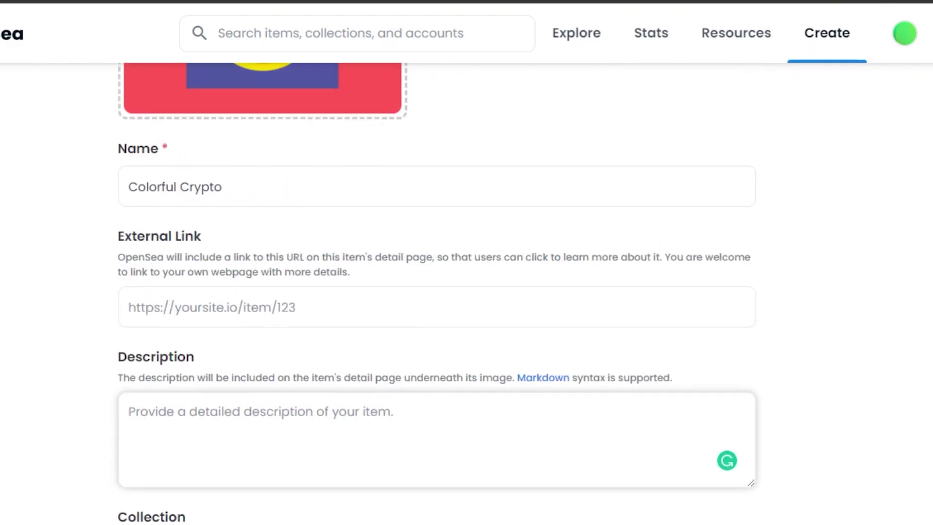
pyautogui.scroll(-4, 438, 291)
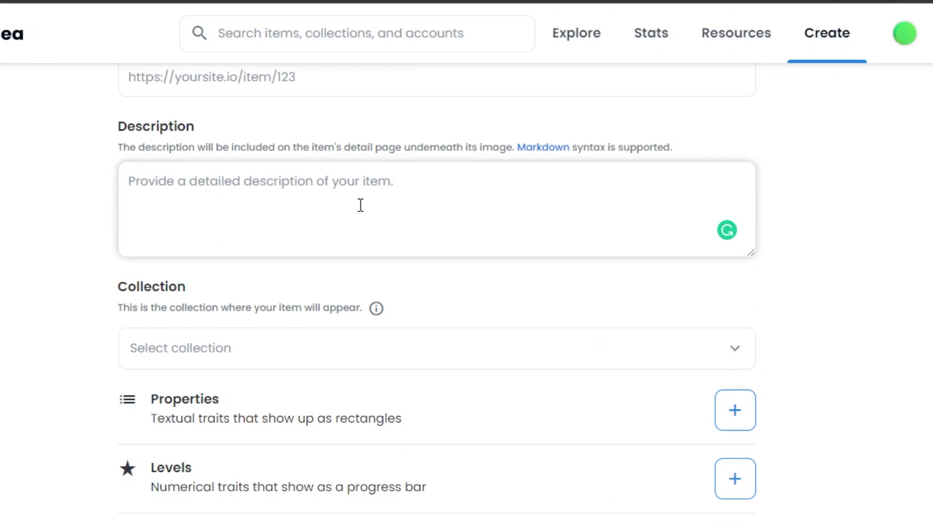
pyautogui.write('de')
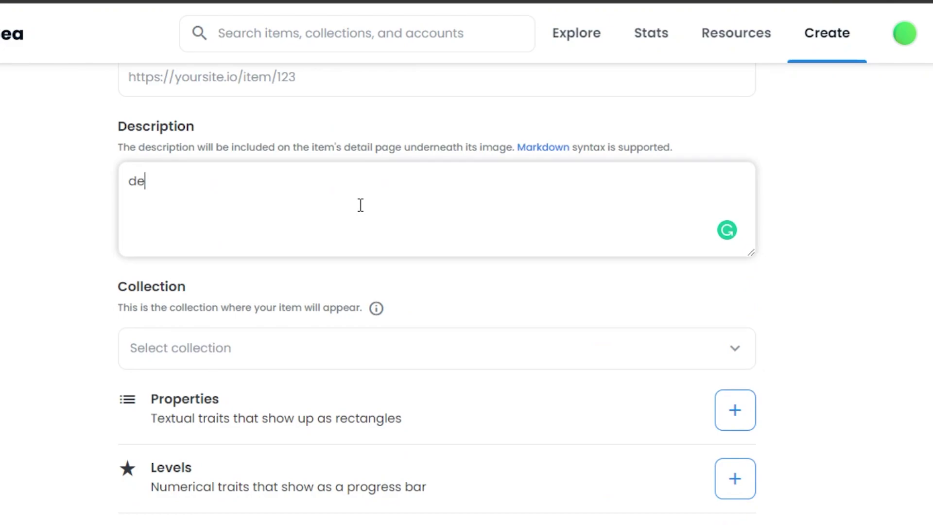
pyautogui.write('scription.')
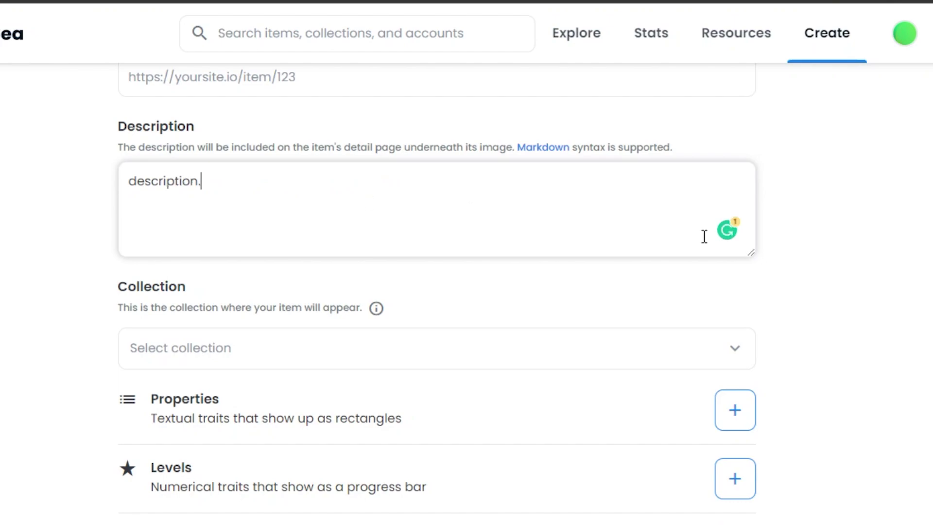
# Step: Assign the item to the collection Untitled Collection #138343189
pyautogui.scroll(-4, 889, 281)
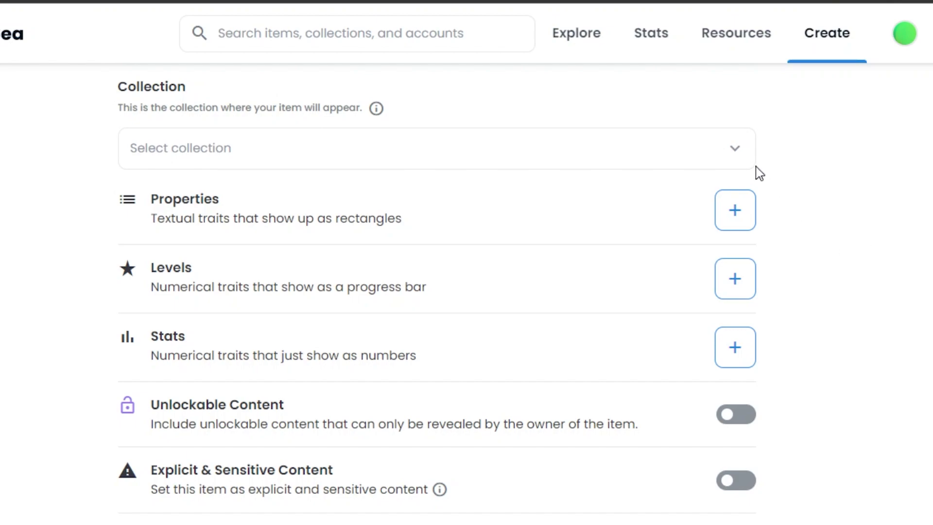
pyautogui.click(732, 158)
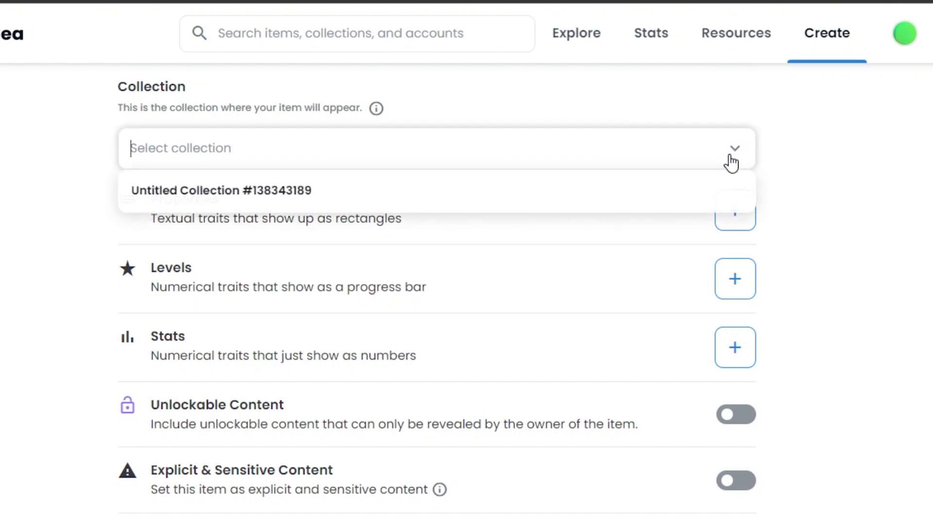
pyautogui.click(442, 194)
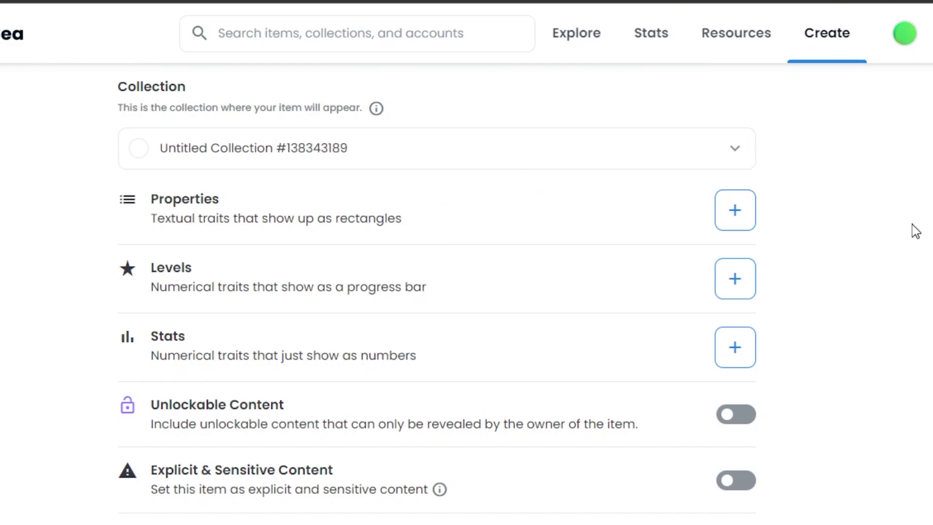
# Step: Start adding properties to the item and enter the first one with type color and name pink
pyautogui.scroll(10, 916, 230)
pyautogui.scroll(-9, 917, 231)
pyautogui.scroll(1, 916, 230)
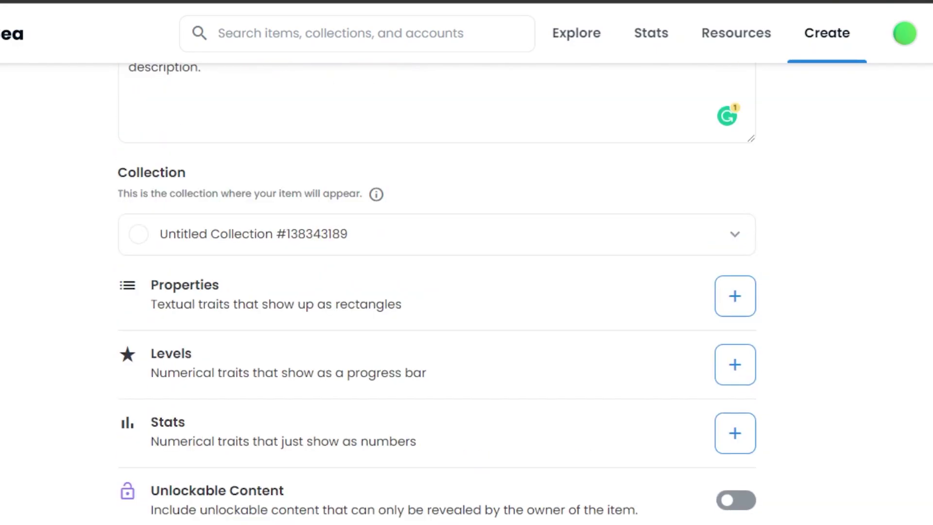
pyautogui.scroll(-2, 916, 230)
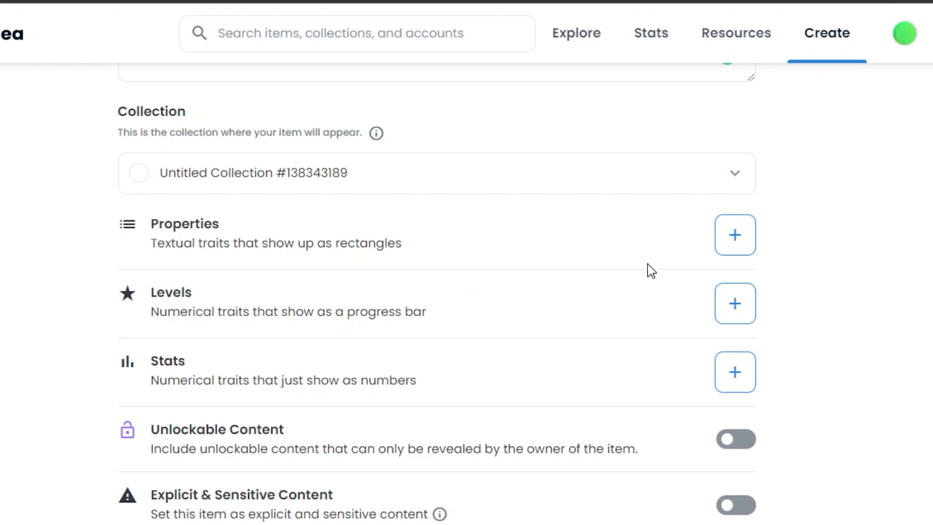
pyautogui.click(737, 248)
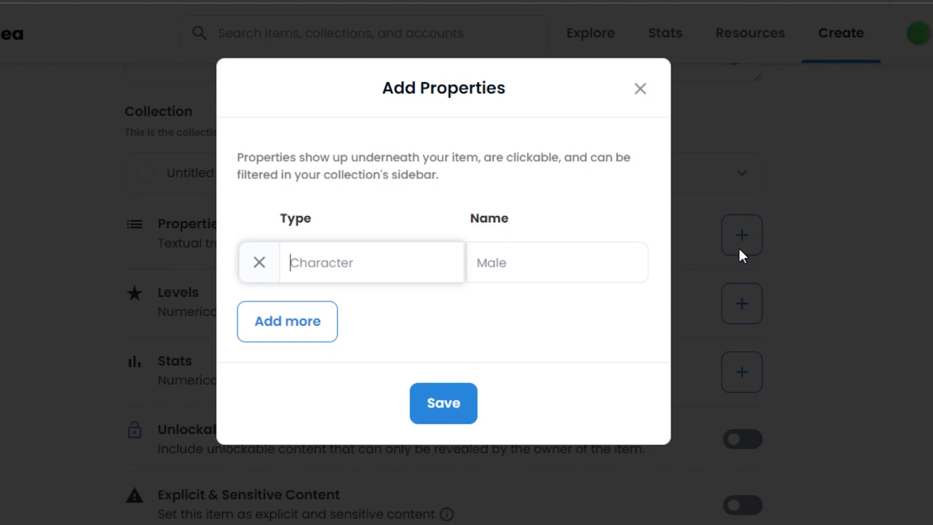
pyautogui.write('colr')
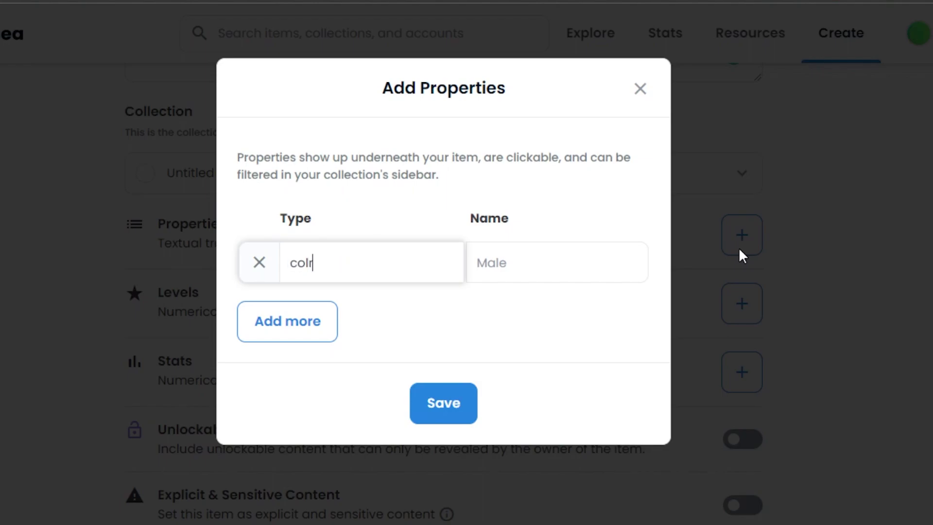
pyautogui.press('BackSpace')
pyautogui.write('or')
pyautogui.click(536, 269)
pyautogui.write('pink')
# Step: Add a second property with type color and name blue, and save the item's properties
pyautogui.click(292, 320)
pyautogui.click(337, 309)
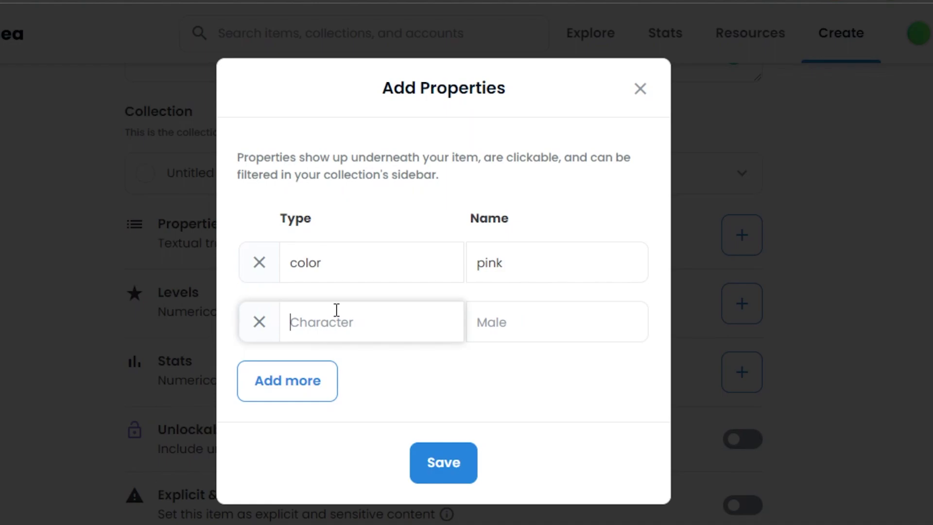
pyautogui.write('color')
pyautogui.click(503, 327)
pyautogui.write('v')
pyautogui.press('BackSpace')
pyautogui.write('blue')
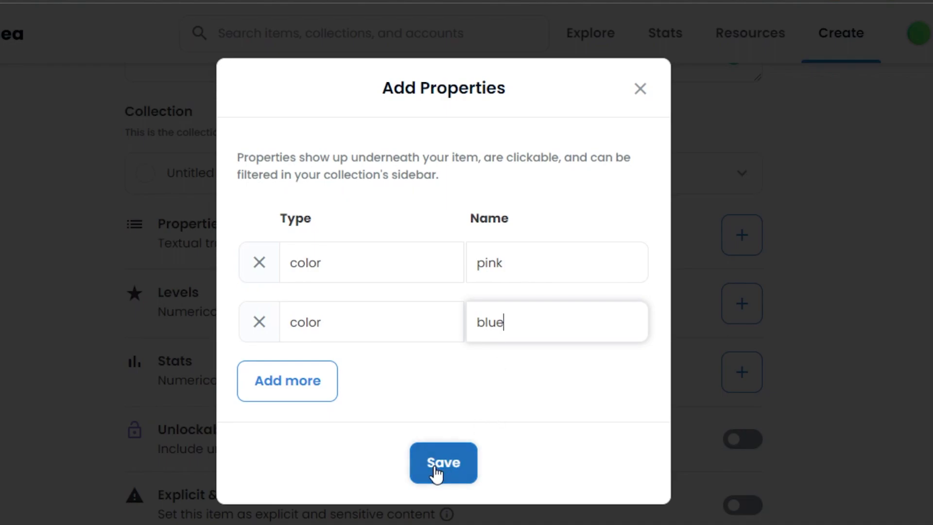
pyautogui.click(436, 472)
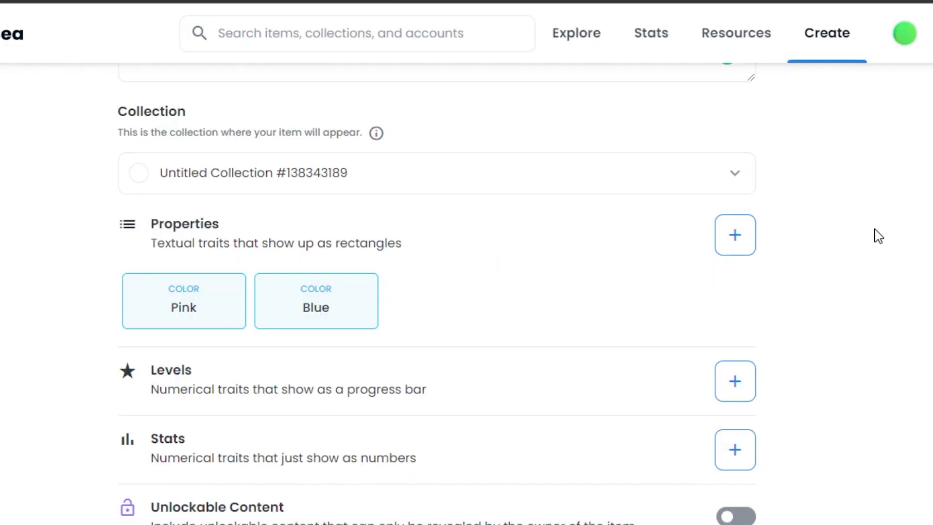
# Step: Add a level named color with a value of 4 of 5 to the item and save it
pyautogui.scroll(-8, 437, 292)
pyautogui.scroll(4, 437, 291)
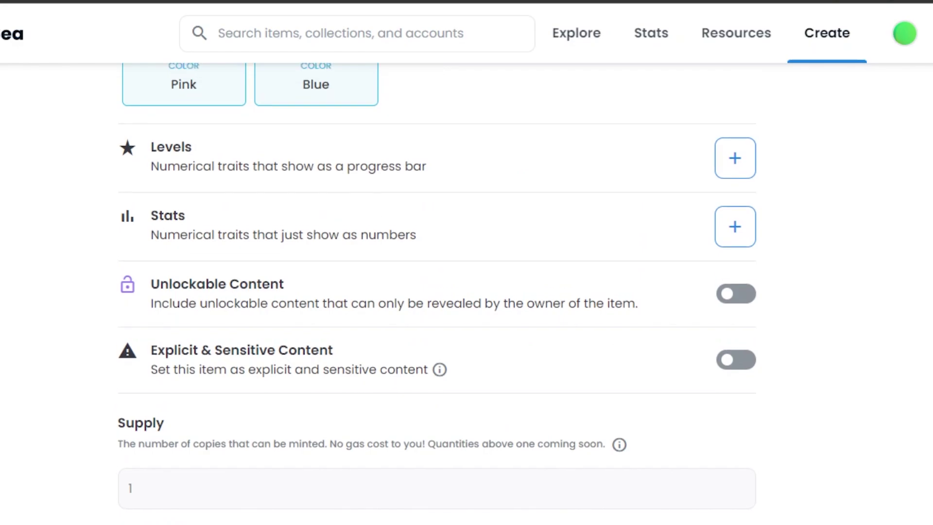
pyautogui.click(735, 158)
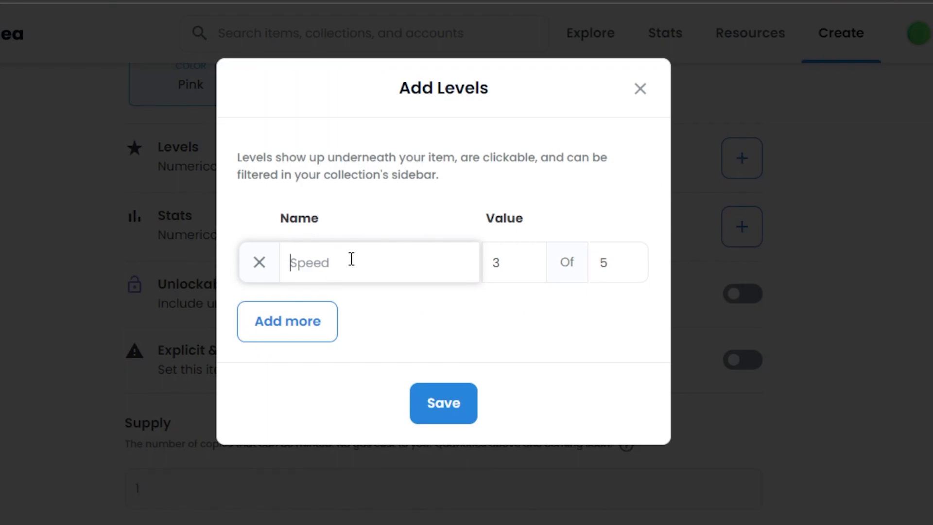
pyautogui.write('color')
pyautogui.click(529, 257)
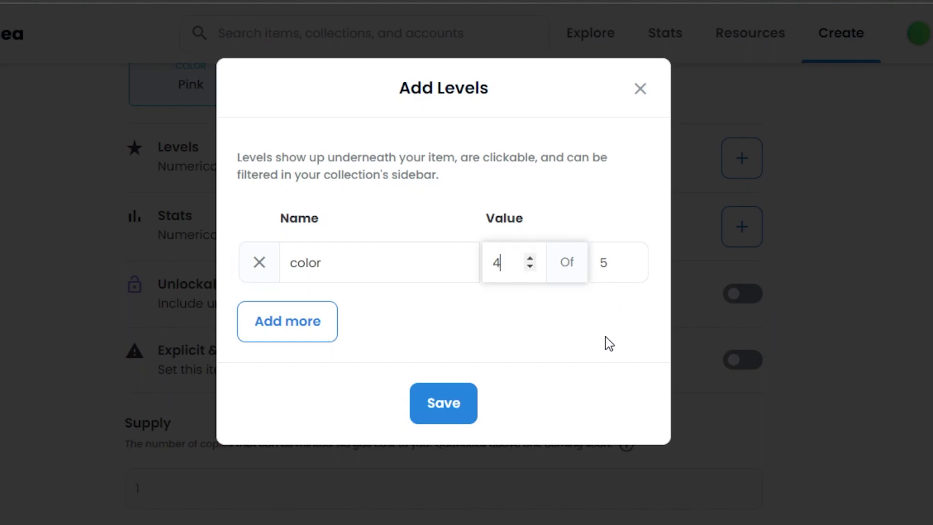
pyautogui.click(423, 413)
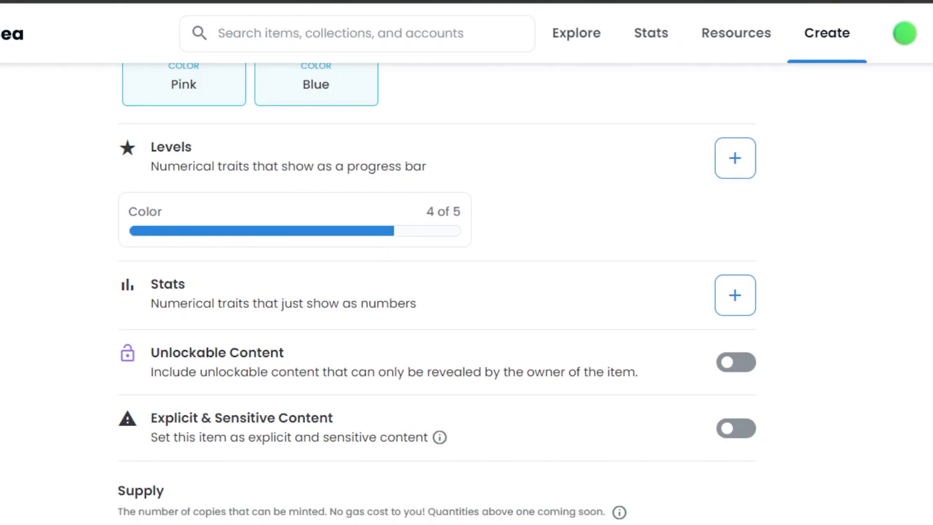
# Step: Add a stat named color with a value of 5 of 5 to the item and save it
pyautogui.scroll(-3, 743, 243)
pyautogui.click(731, 158)
pyautogui.click(314, 262)
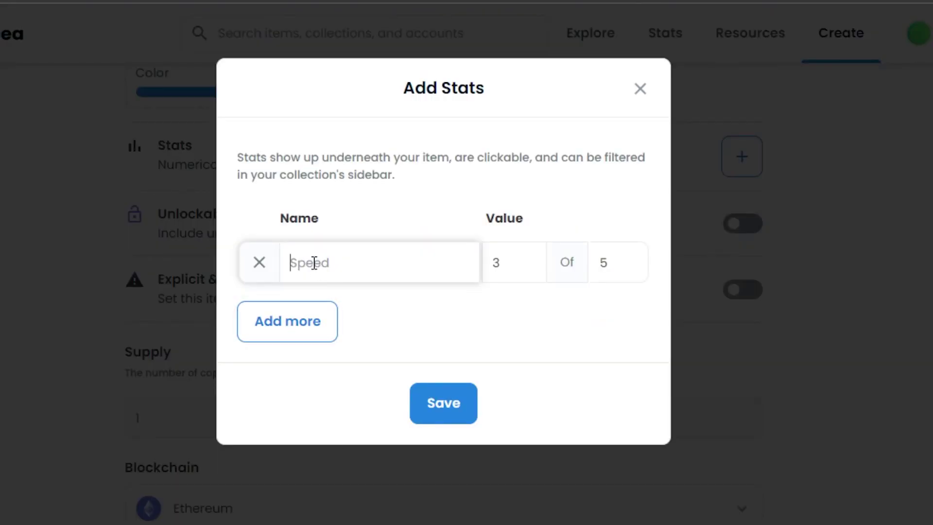
pyautogui.write('color')
pyautogui.click(498, 267)
pyautogui.press('BackSpace')
pyautogui.write('5')
pyautogui.click(438, 411)
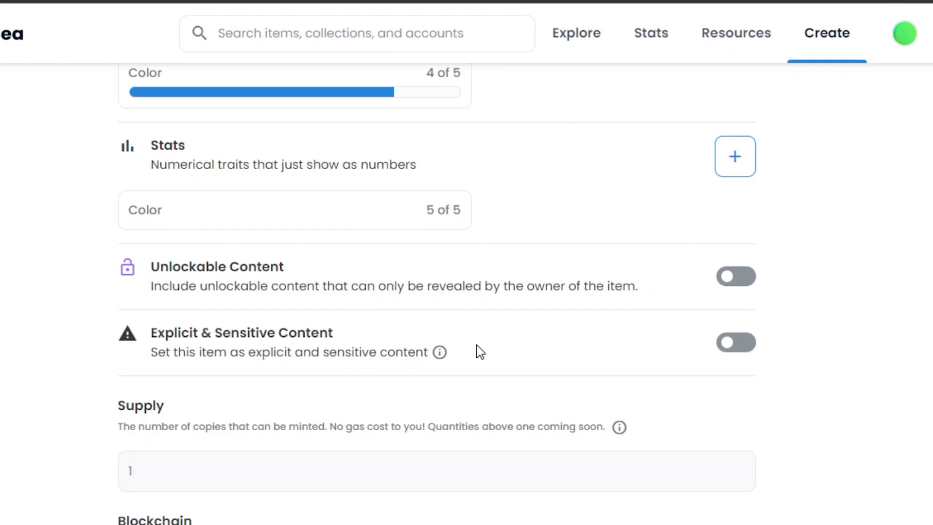
# Step: Set the item's blockchain to Polygon, leaving unlockable content and explicit content switched off
pyautogui.scroll(-1, 809, 224)
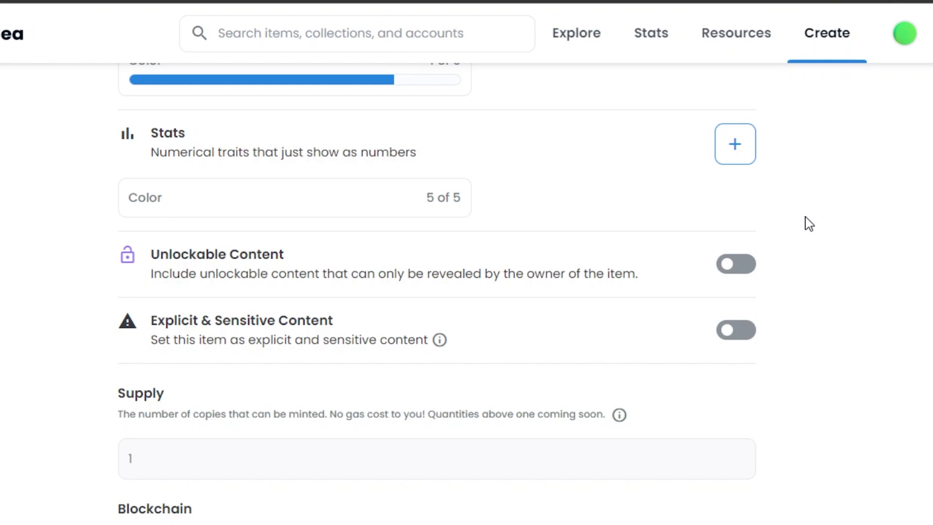
pyautogui.scroll(-2, 437, 292)
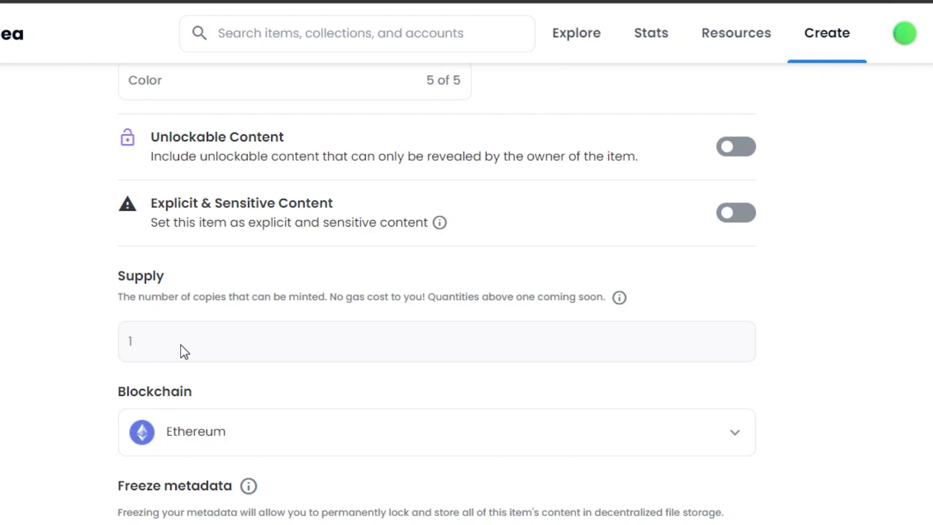
pyautogui.scroll(-3, 38, 187)
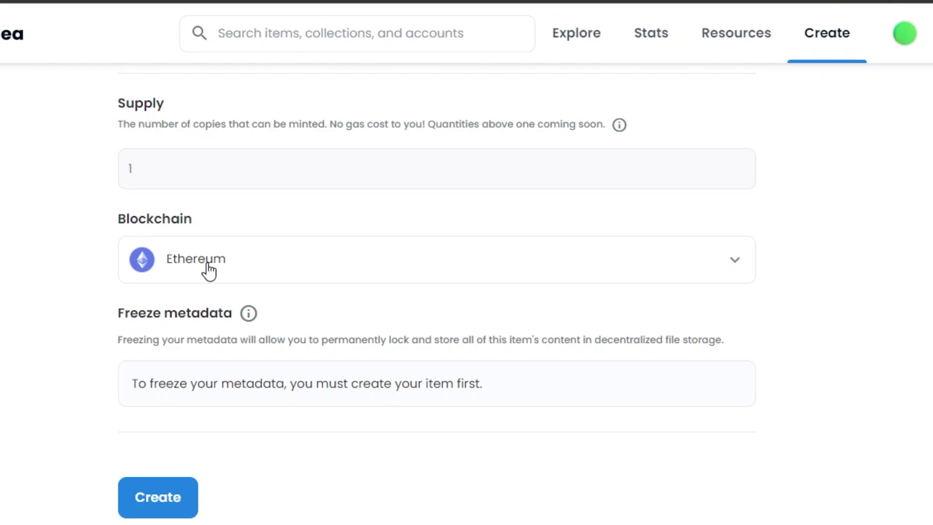
pyautogui.click(723, 263)
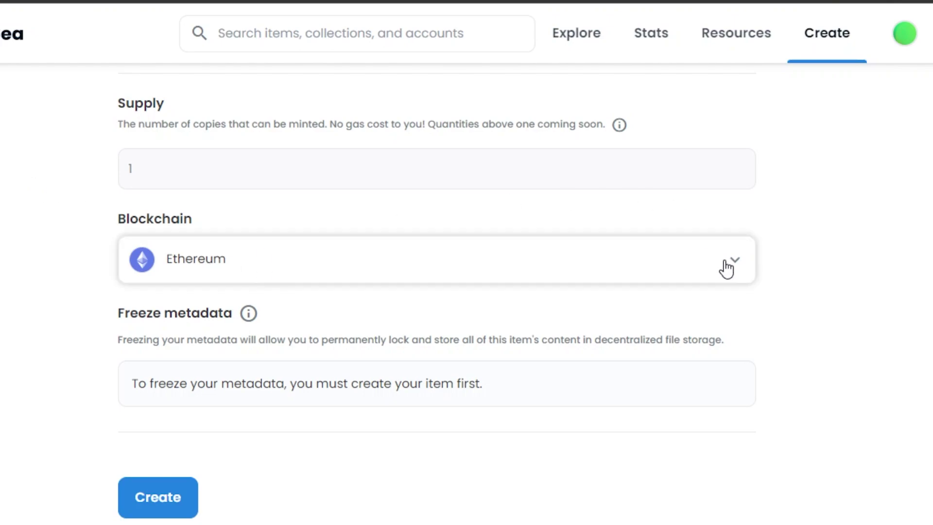
pyautogui.click(186, 323)
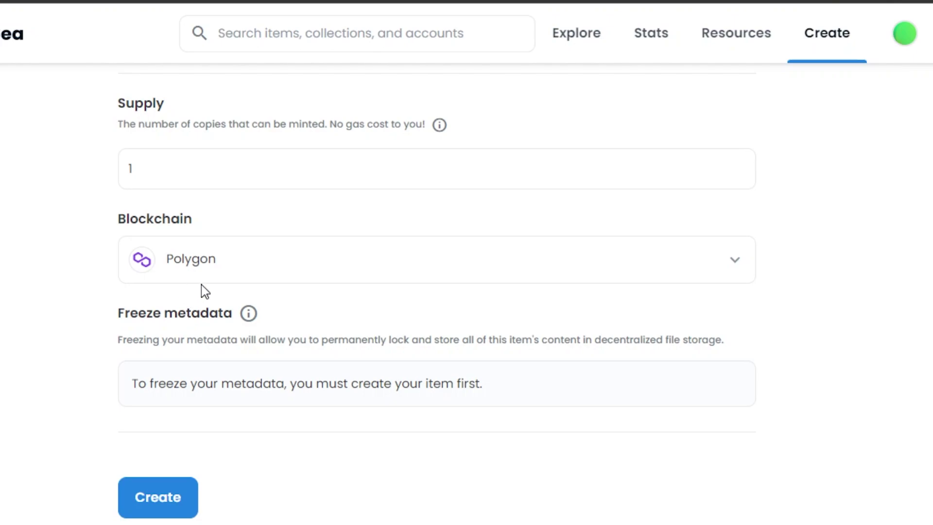
pyautogui.scroll(-1, 160, 258)
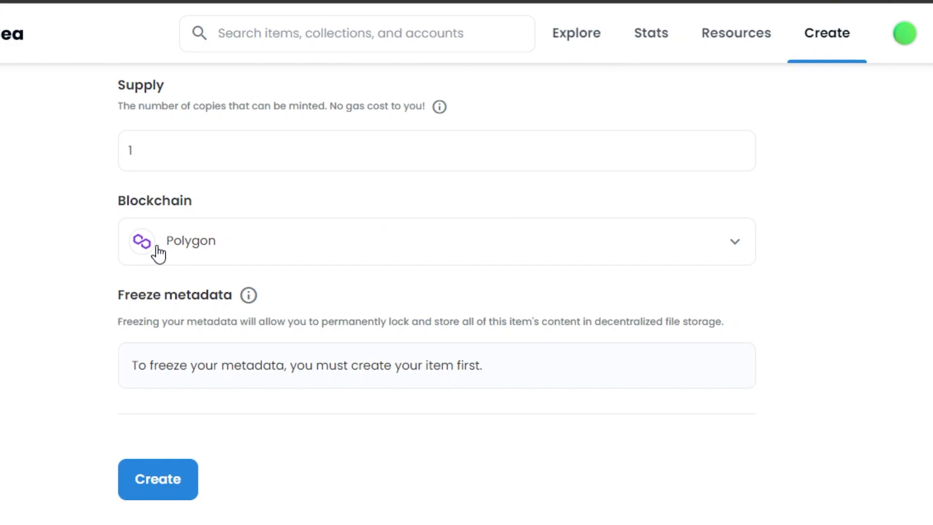
pyautogui.click(696, 262)
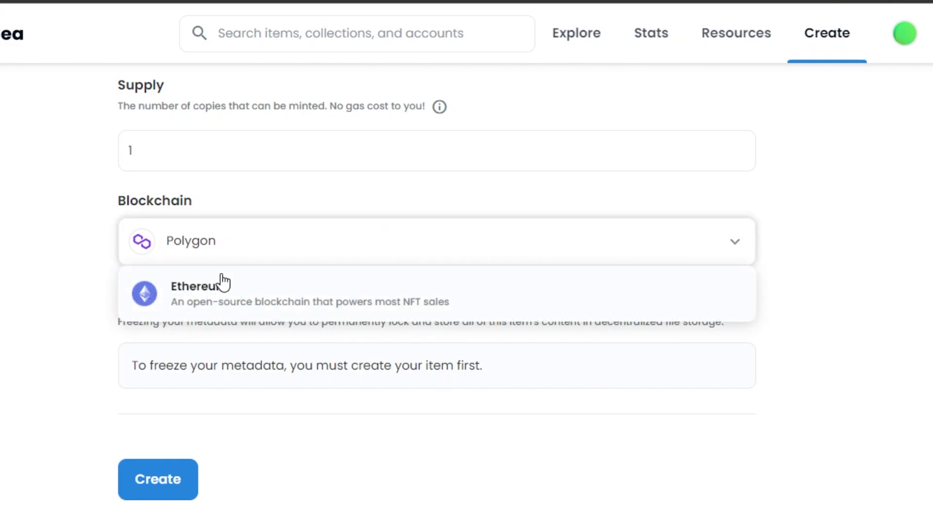
pyautogui.click(92, 273)
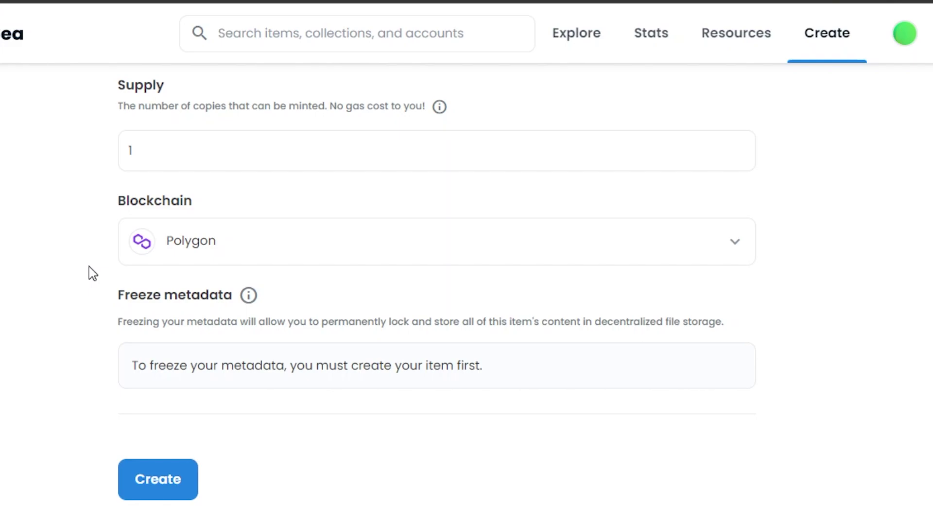
pyautogui.click(447, 261)
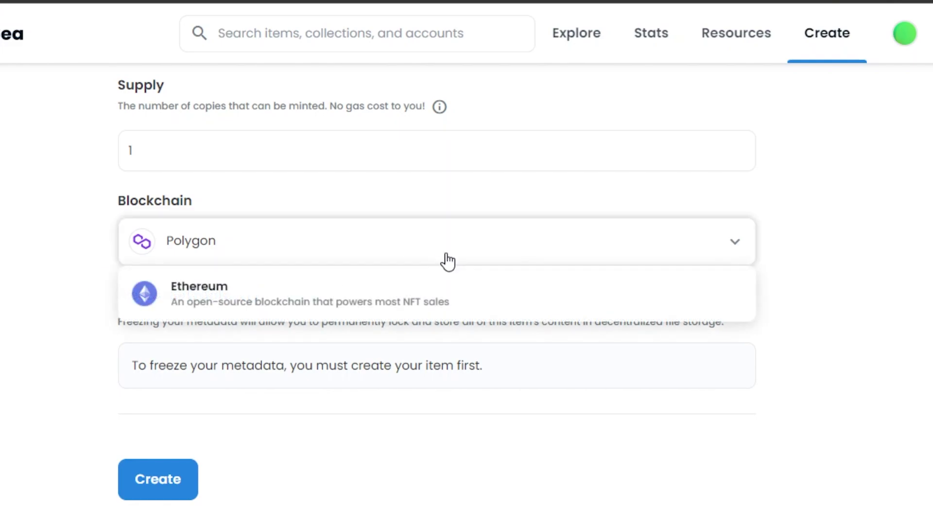
pyautogui.click(190, 261)
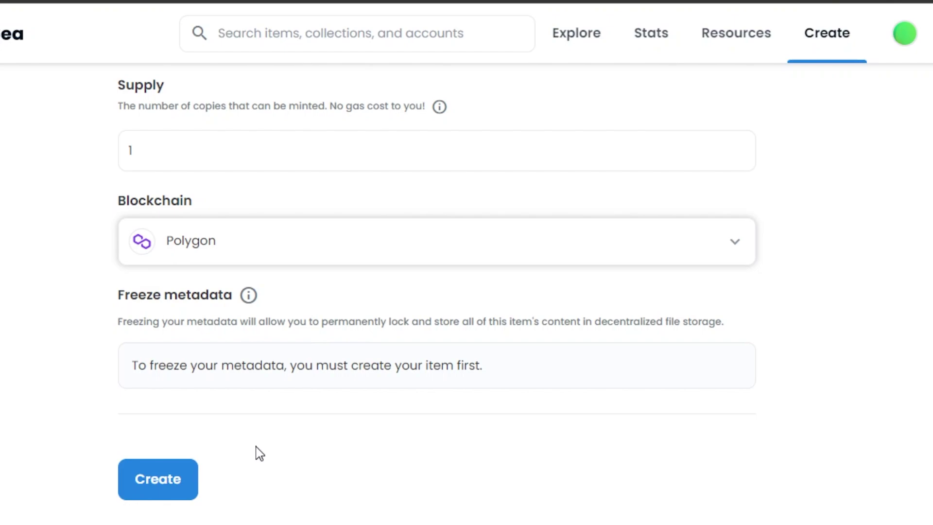
# Step: Review the completed item form, create the Colorful Crypto item and dismiss the sharing dialog
pyautogui.scroll(10, 260, 453)
pyautogui.scroll(-8, 260, 453)
pyautogui.scroll(15, 437, 291)
pyautogui.scroll(-15, 437, 292)
pyautogui.scroll(15, 437, 291)
pyautogui.scroll(-18, 437, 292)
pyautogui.click(150, 482)
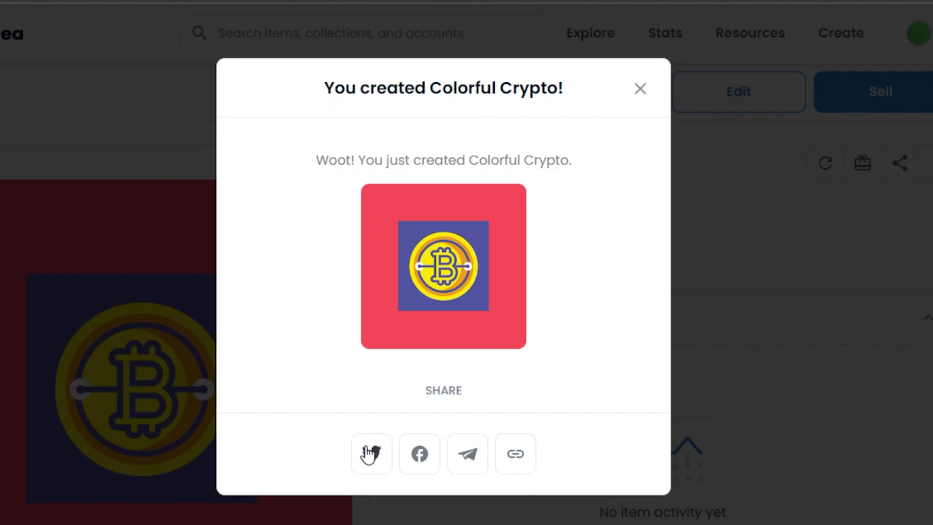
pyautogui.click(639, 88)
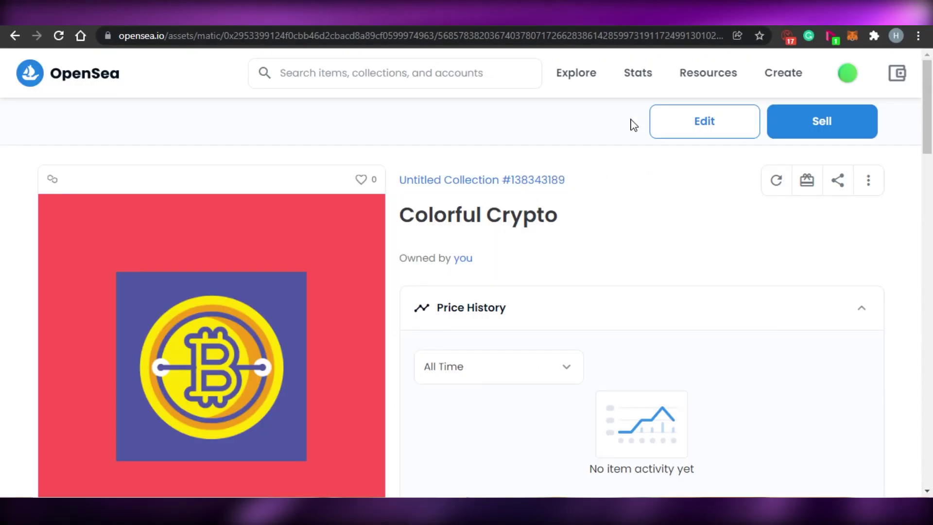
# Step: Examine the Colorful Crypto item page, including its price history, listings, traits, item activity and other items from the collection
pyautogui.scroll(-1, 931, 448)
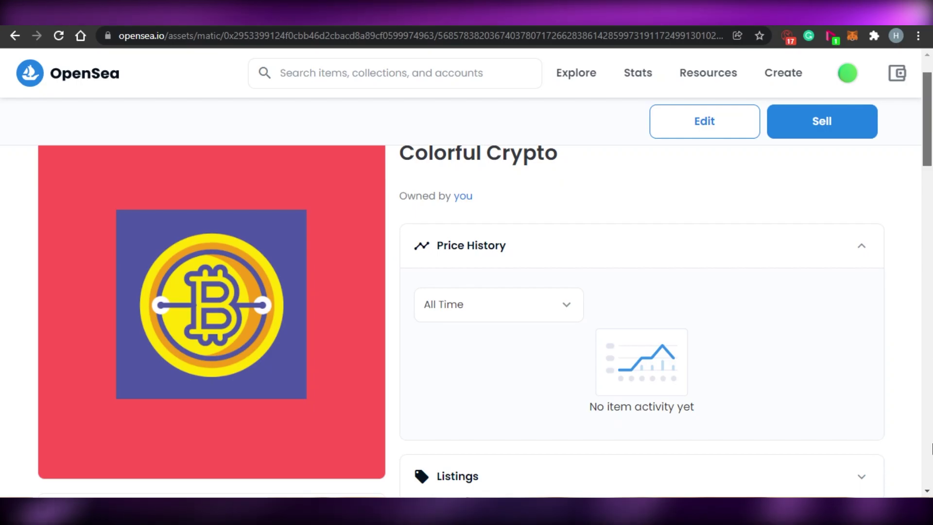
pyautogui.scroll(-3, 930, 448)
pyautogui.scroll(-10, 930, 307)
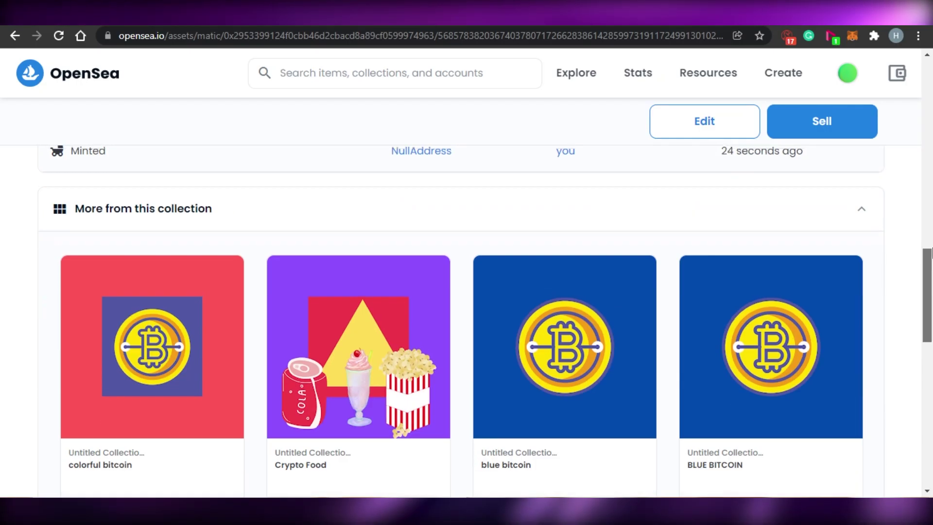
pyautogui.moveTo(927, 307); pyautogui.dragTo(424, 75)
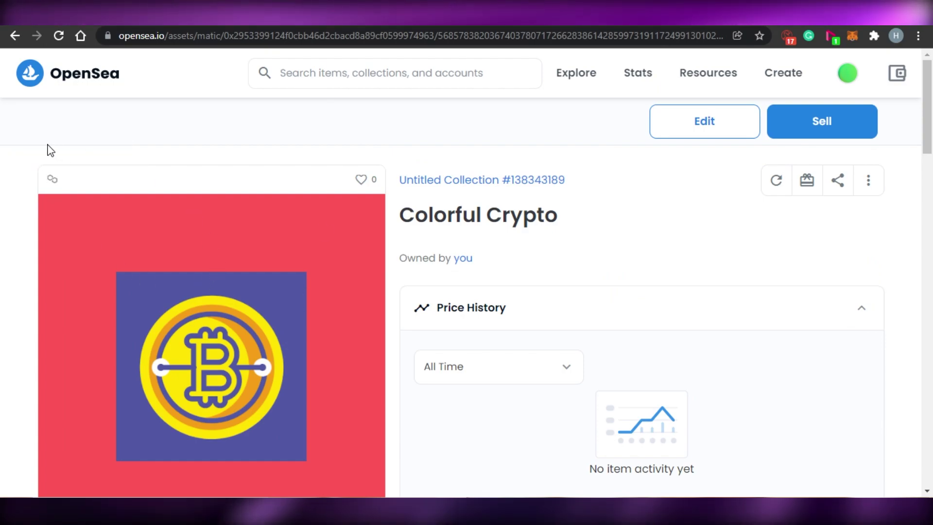
pyautogui.moveTo(931, 130); pyautogui.dragTo(931, 245)
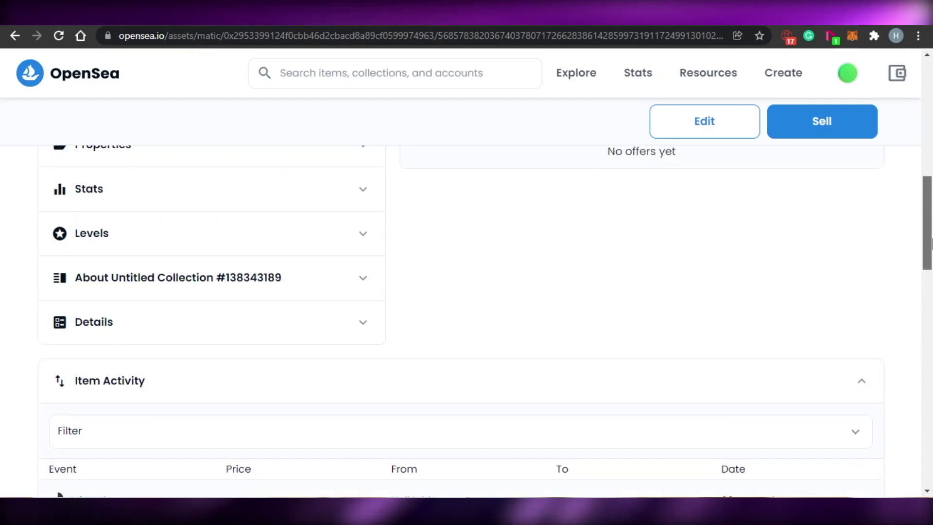
pyautogui.scroll(10, 568, 124)
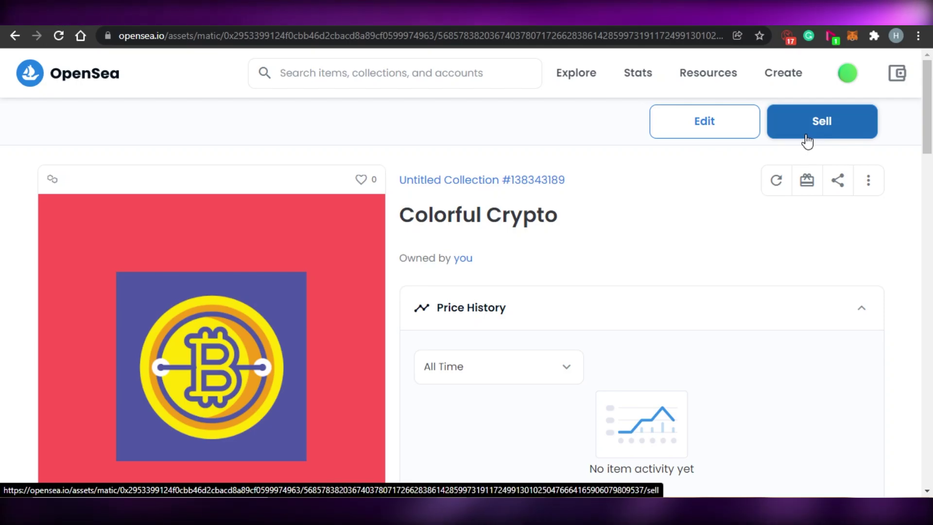
pyautogui.moveTo(928, 124)
pyautogui.mouseDown()
pyautogui.moveTo(931, 389)
pyautogui.moveTo(931, 118)
pyautogui.moveTo(931, 127)
pyautogui.mouseUp()
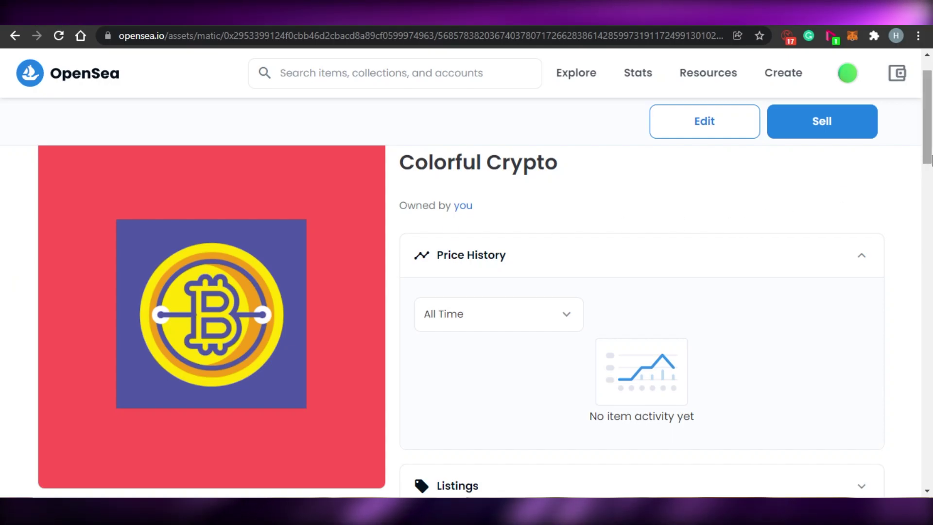
pyautogui.scroll(-20, 930, 399)
pyautogui.scroll(-3, 930, 388)
pyautogui.scroll(9, 930, 369)
pyautogui.scroll(-2, 930, 349)
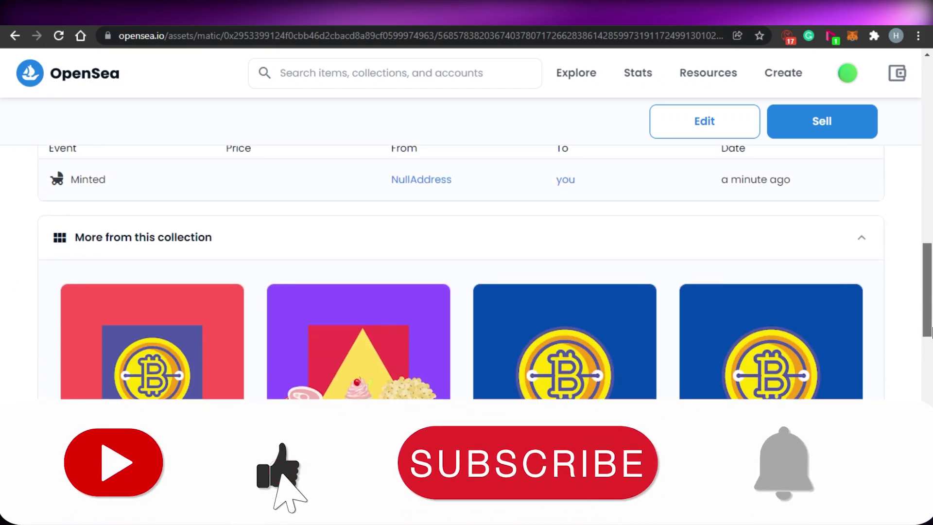